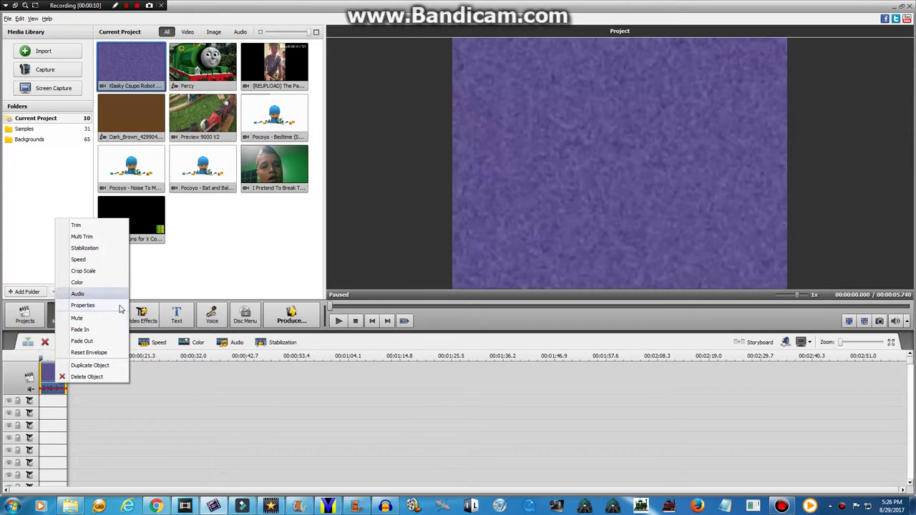
# Add the Invert effect to the first effects row and shorten it to the purple video clip's length.
pyautogui.click(135, 319)
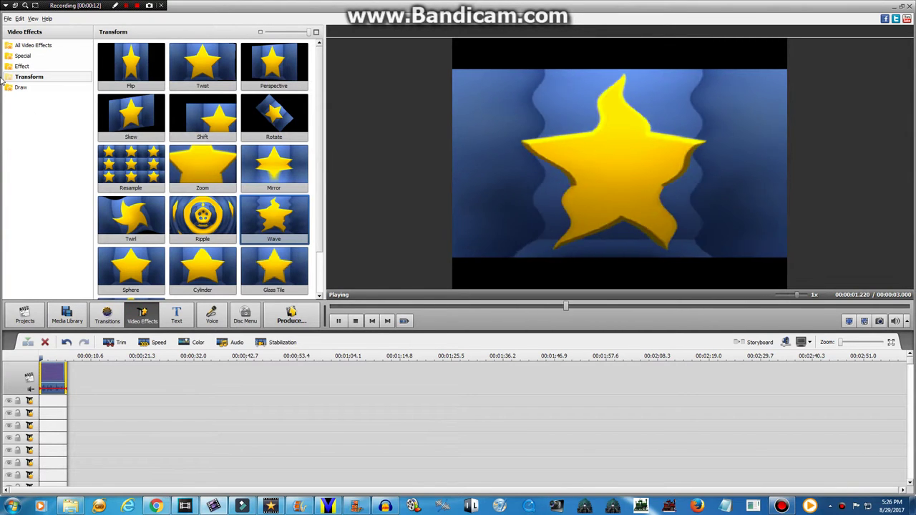
pyautogui.click(23, 65)
pyautogui.moveTo(130, 272); pyautogui.dragTo(88, 429)
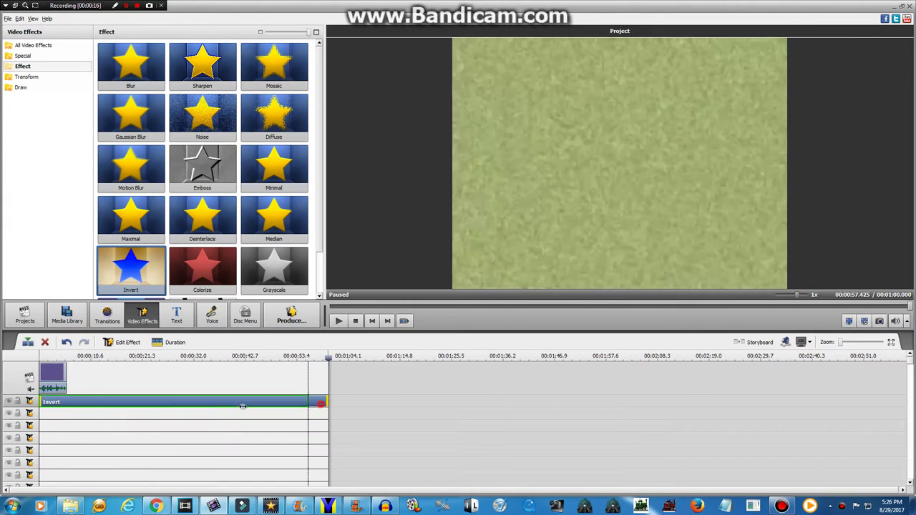
pyautogui.moveTo(328, 401); pyautogui.dragTo(67, 402)
pyautogui.rightClick(58, 377)
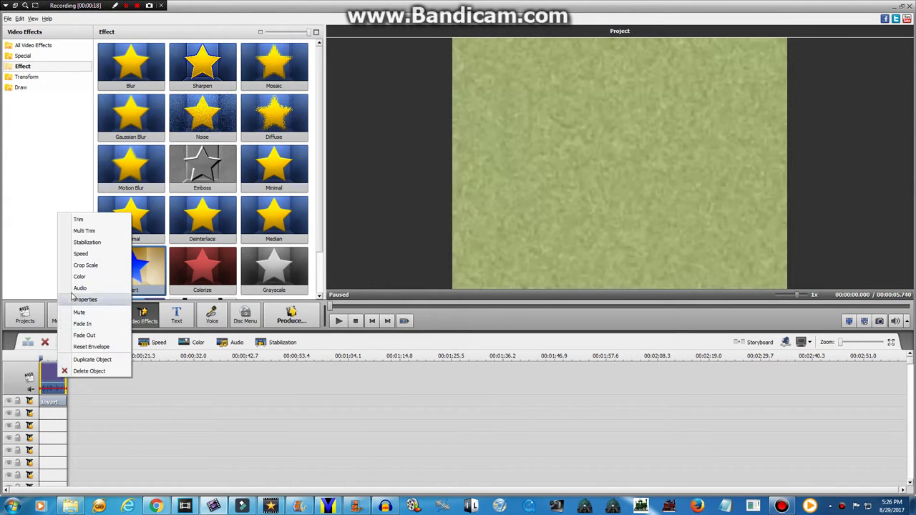
pyautogui.click(150, 320)
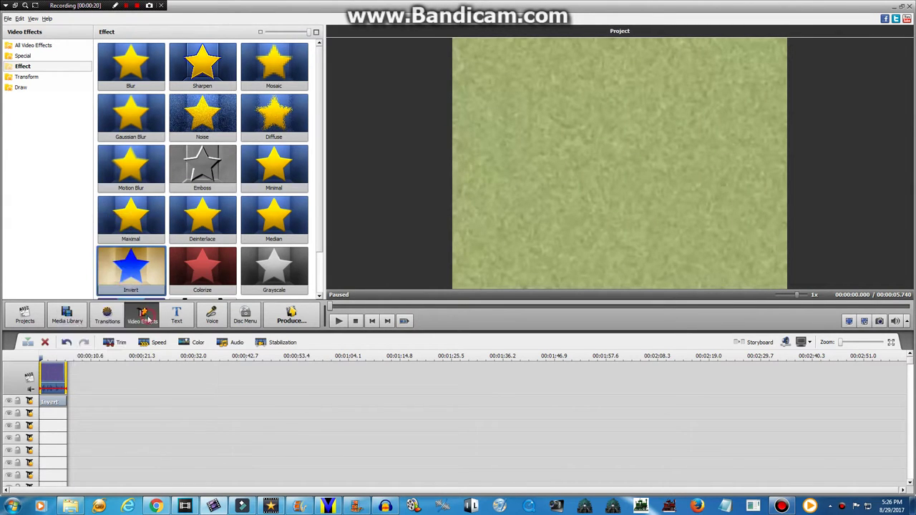
pyautogui.click(65, 315)
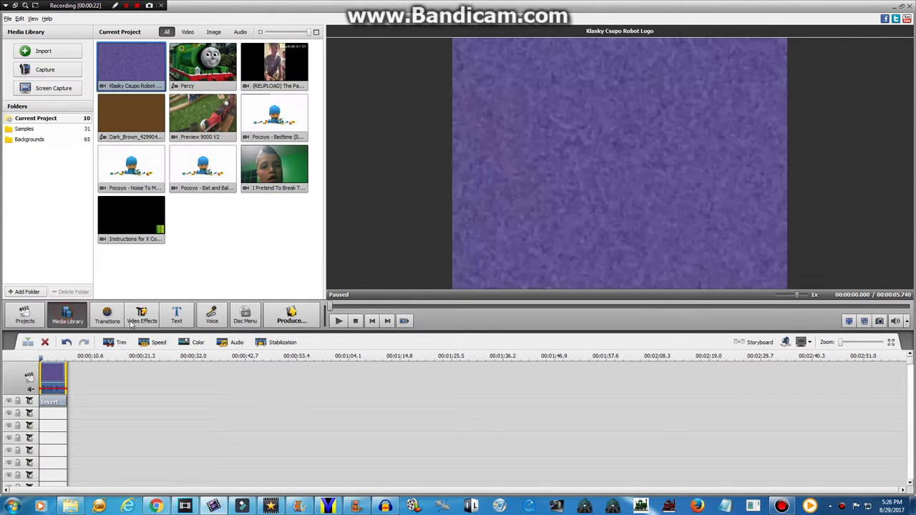
# Add the Wave transform effect in the row below Invert and shorten it to the clip's length.
pyautogui.click(141, 315)
pyautogui.click(29, 76)
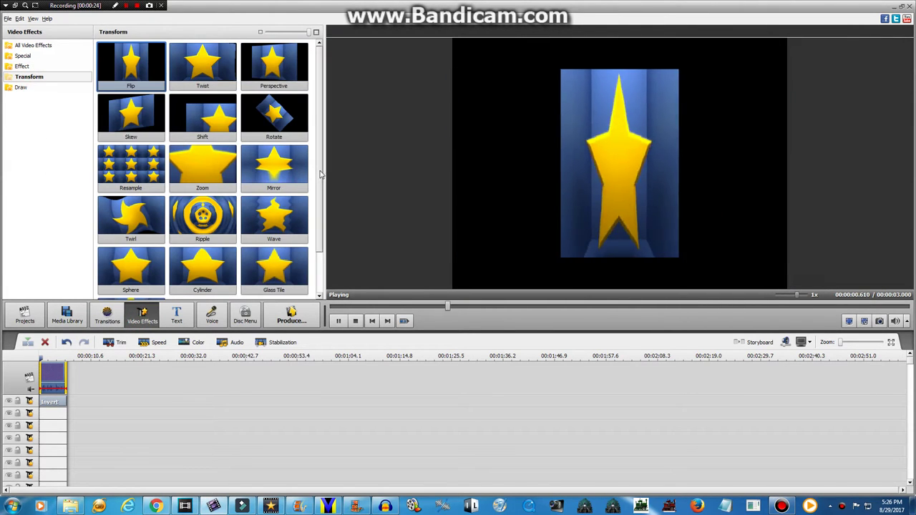
pyautogui.moveTo(274, 215); pyautogui.dragTo(45, 414)
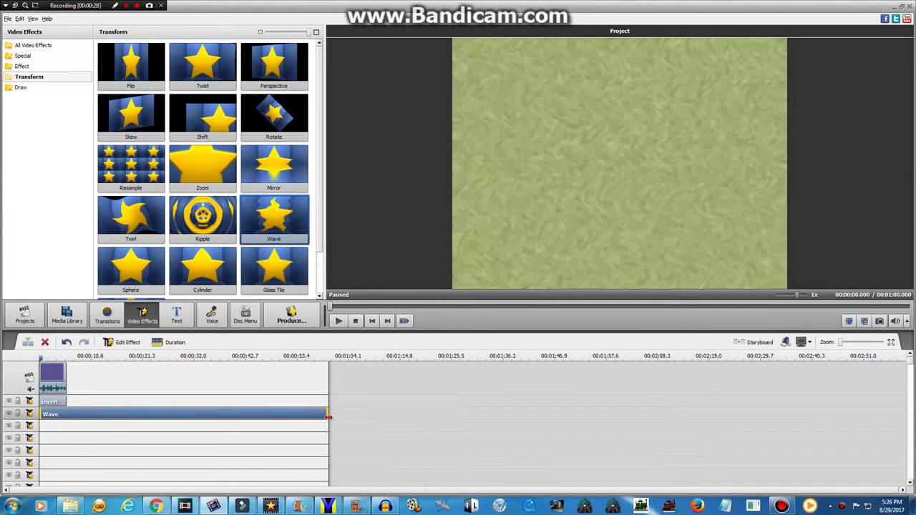
pyautogui.moveTo(328, 418); pyautogui.dragTo(66, 417)
# Set the Wave effect's speed to 50, following the instructions in the YouTube video description.
pyautogui.rightClick(50, 415)
pyautogui.click(75, 422)
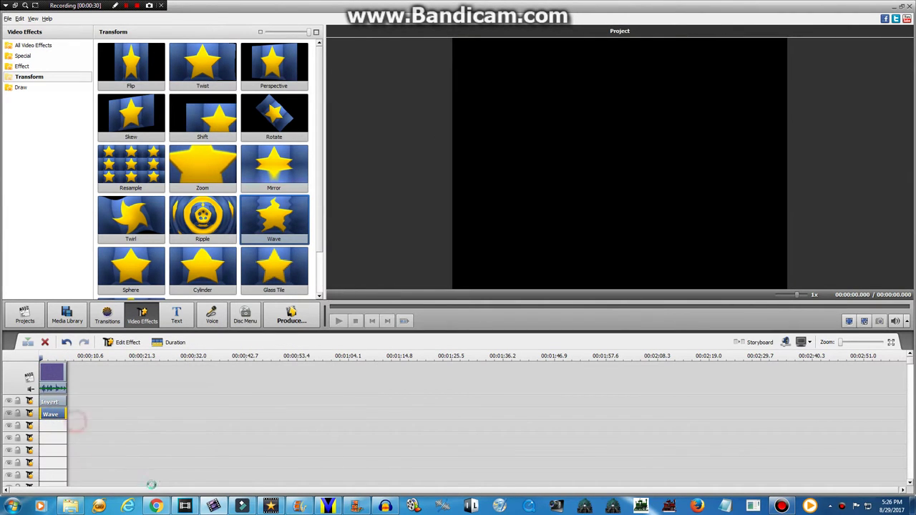
pyautogui.click(156, 507)
pyautogui.click(213, 507)
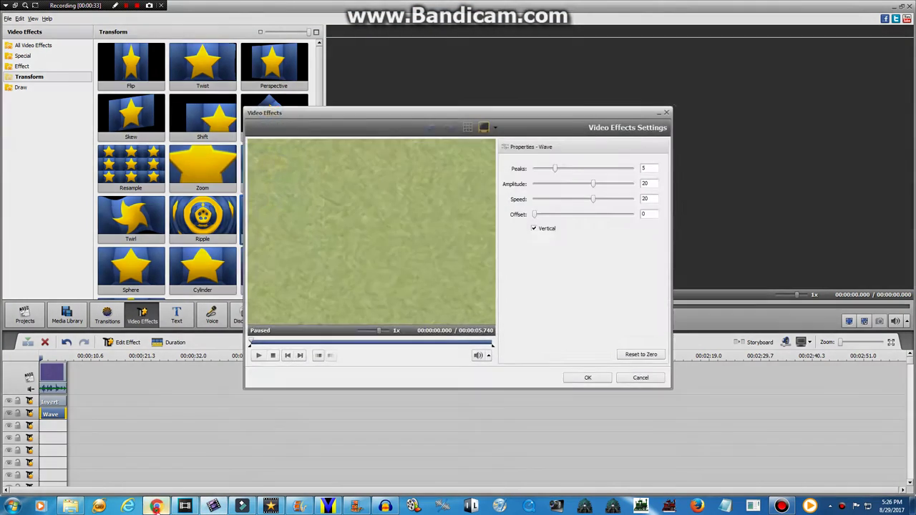
pyautogui.click(156, 506)
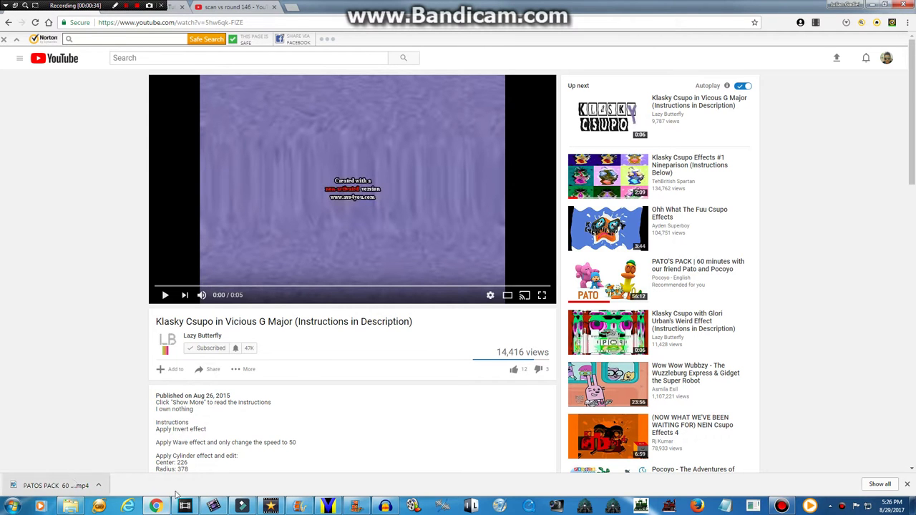
pyautogui.click(213, 506)
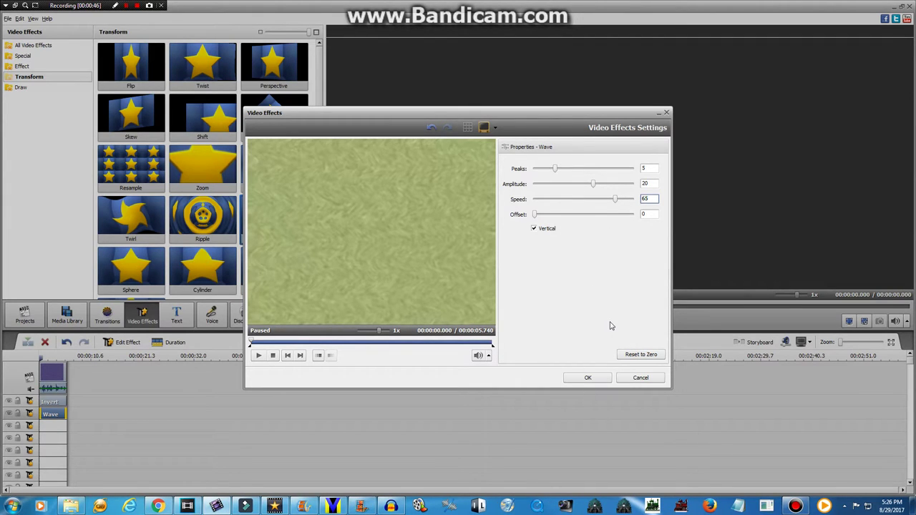
pyautogui.click(588, 377)
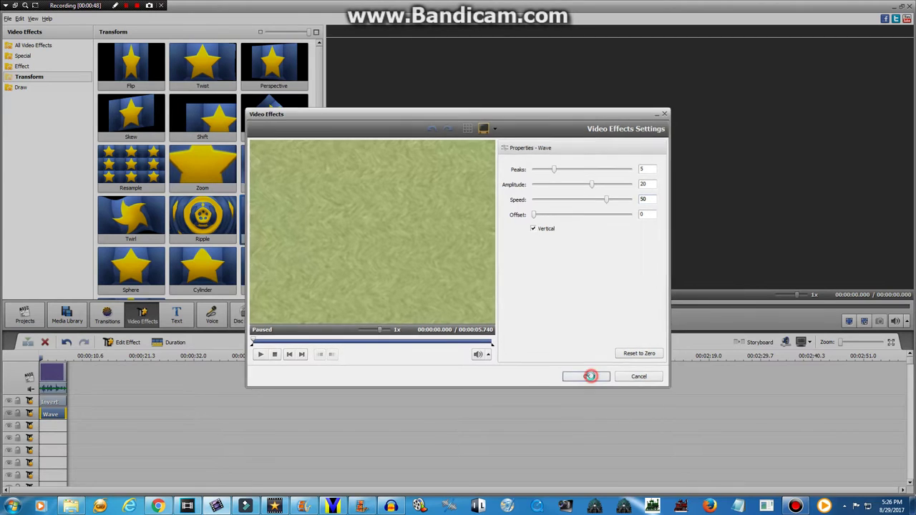
# Add the Cylinder transform effect in the row below Wave and shorten it to the clip's length.
pyautogui.moveTo(182, 293); pyautogui.dragTo(81, 427)
pyautogui.moveTo(327, 424); pyautogui.dragTo(54, 428)
# Set the Cylinder effect's center to 226 and radius to 378, following the YouTube video description.
pyautogui.rightClick(55, 428)
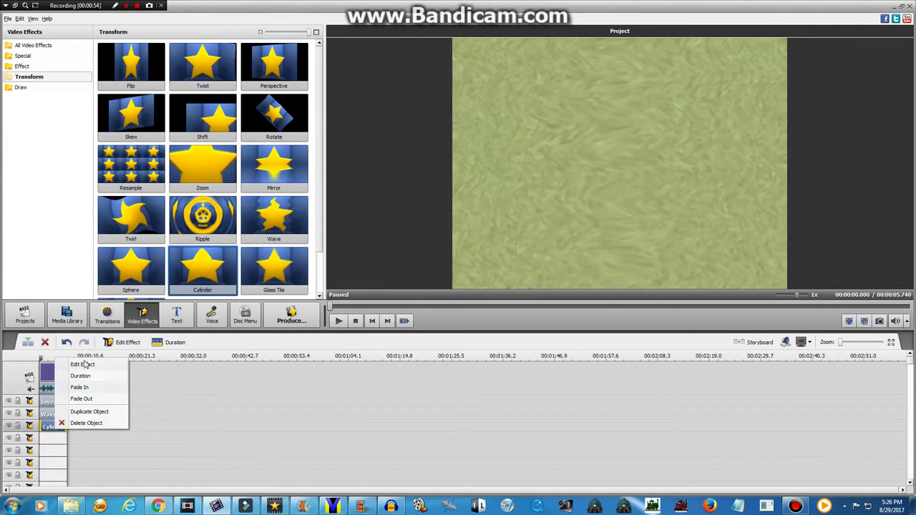
pyautogui.click(78, 360)
pyautogui.click(158, 506)
pyautogui.scroll(-1, 125, 436)
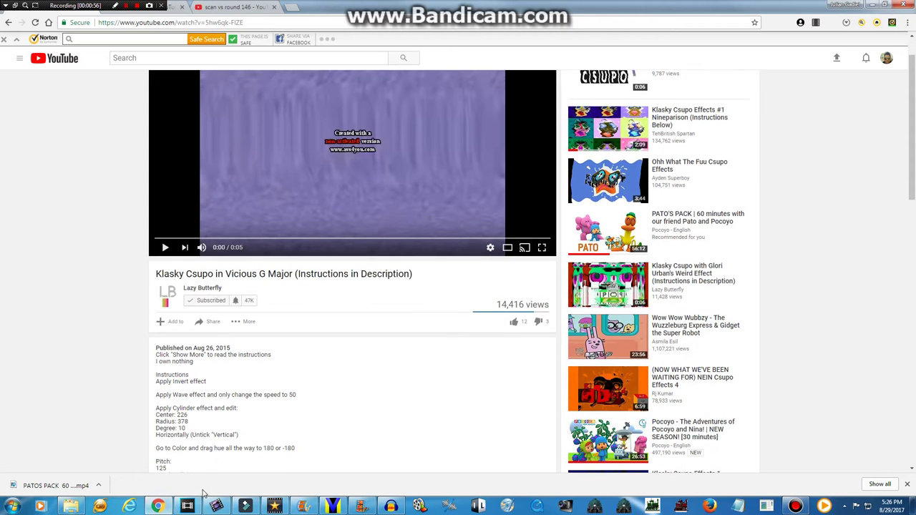
pyautogui.click(216, 506)
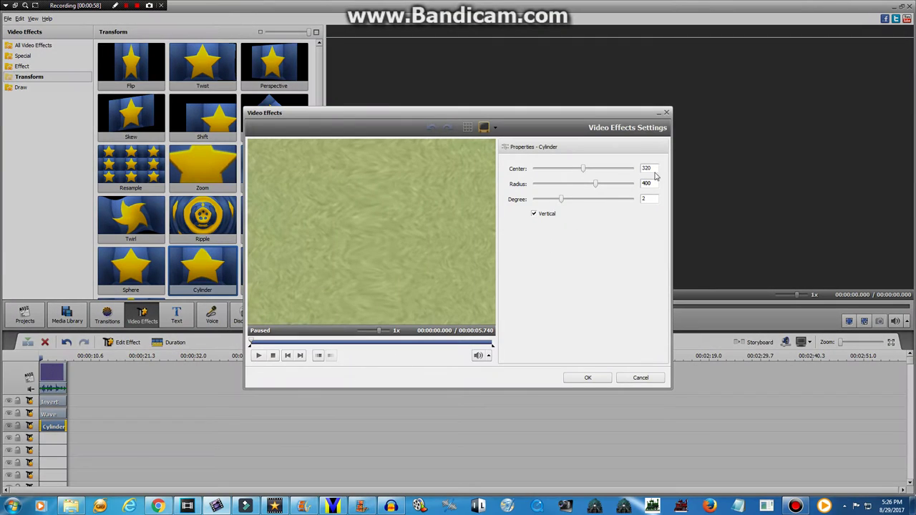
pyautogui.doubleClick(649, 169)
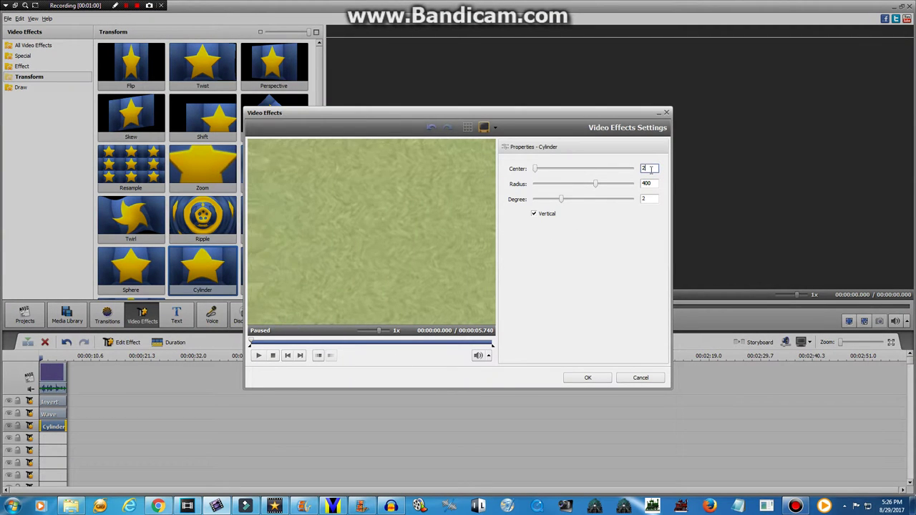
pyautogui.write('226')
pyautogui.doubleClick(649, 184)
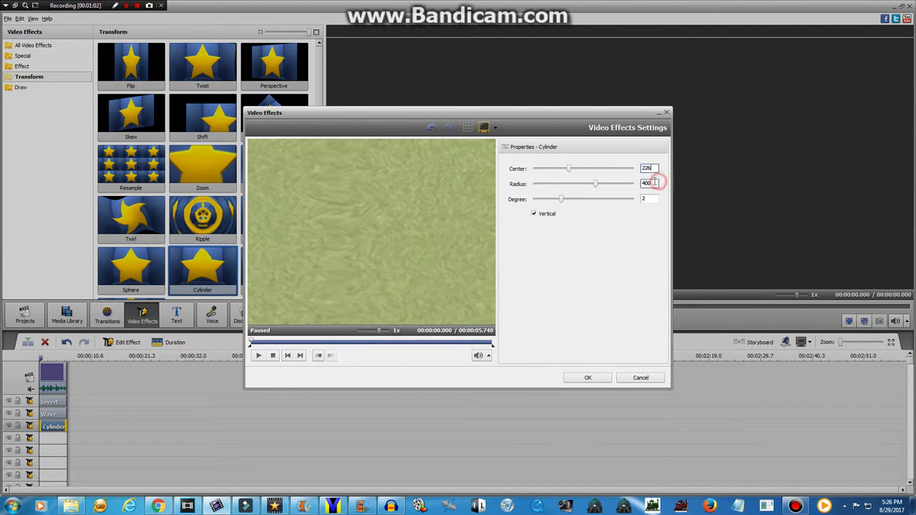
pyautogui.click(158, 506)
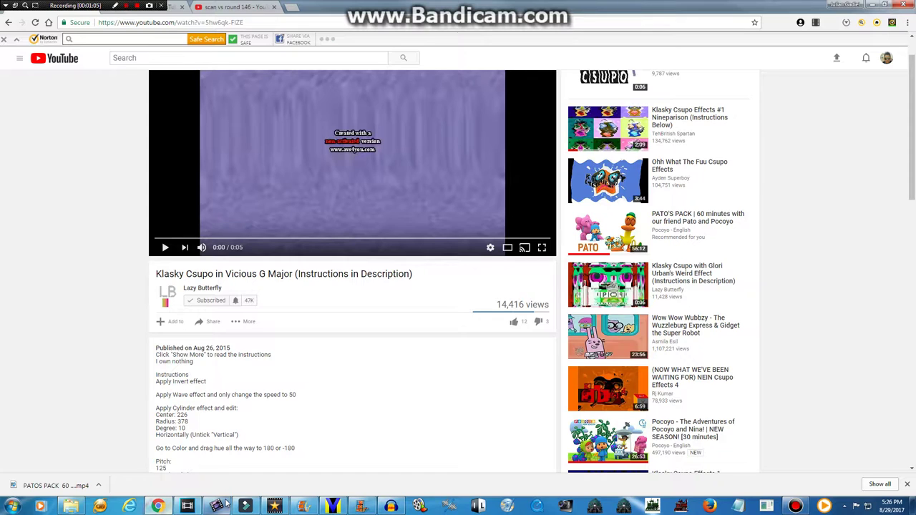
pyautogui.click(218, 506)
pyautogui.doubleClick(651, 183)
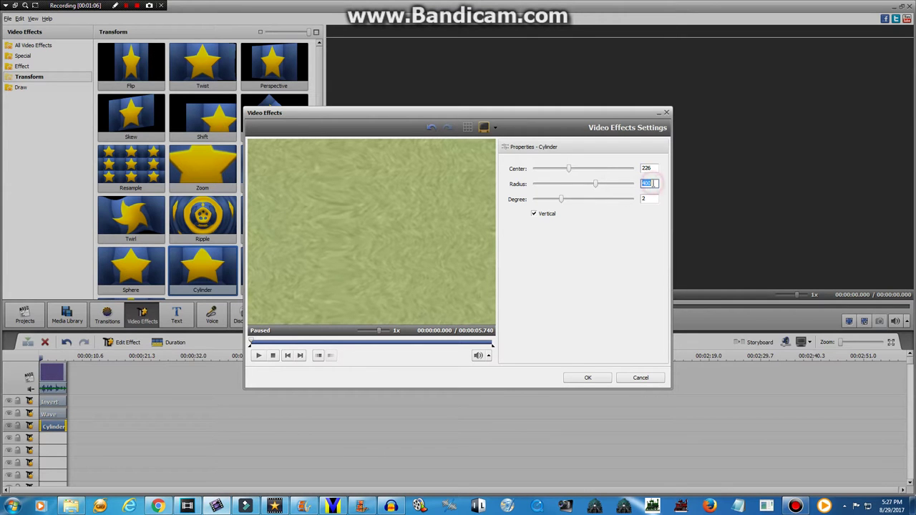
pyautogui.write('378')
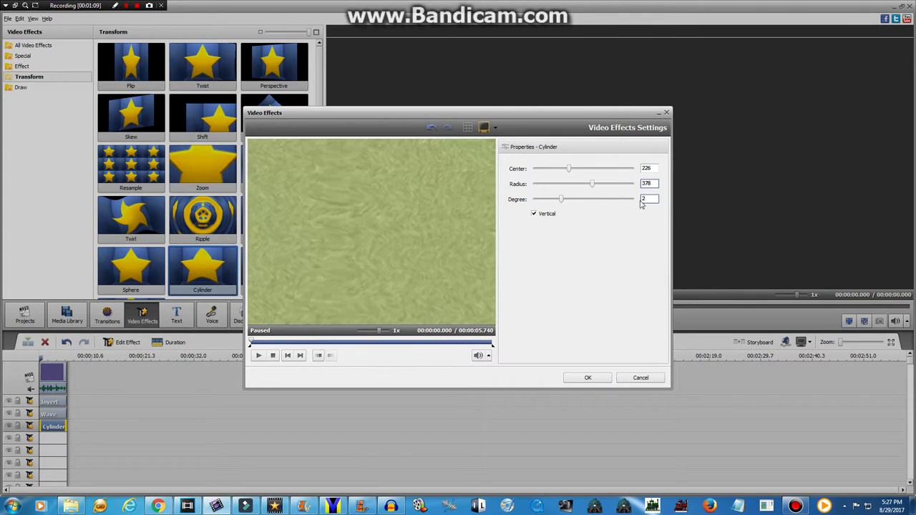
# Set the Cylinder effect's degree to 10, turn off Vertical, and preview and apply the settings.
pyautogui.click(610, 199)
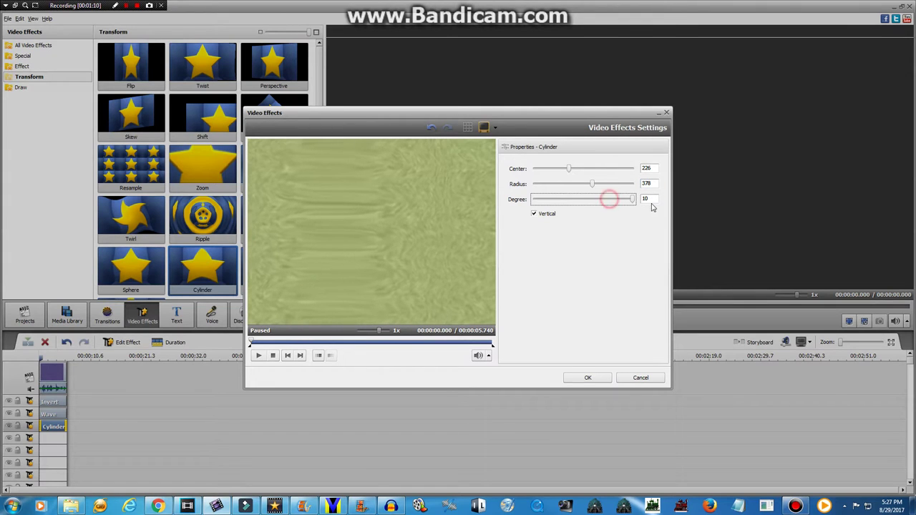
pyautogui.click(537, 214)
pyautogui.click(341, 343)
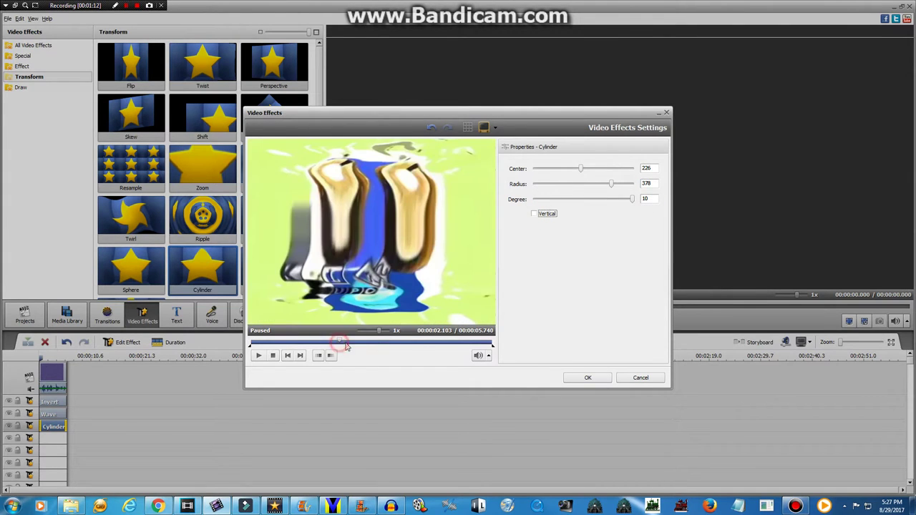
pyautogui.click(579, 378)
pyautogui.rightClick(49, 376)
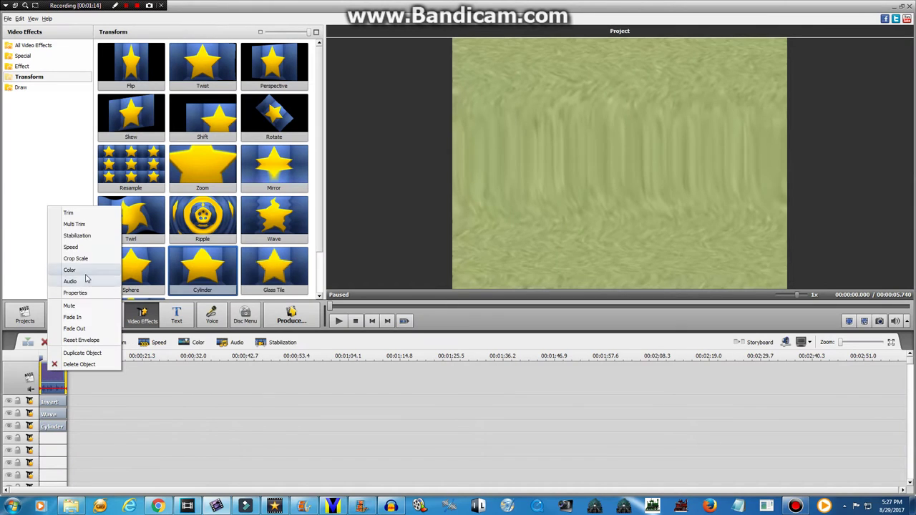
pyautogui.click(84, 274)
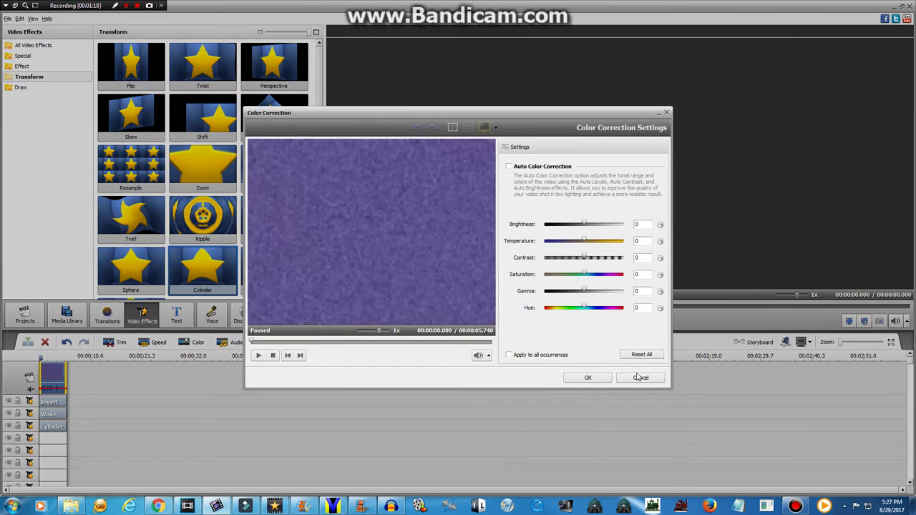
pyautogui.click(637, 377)
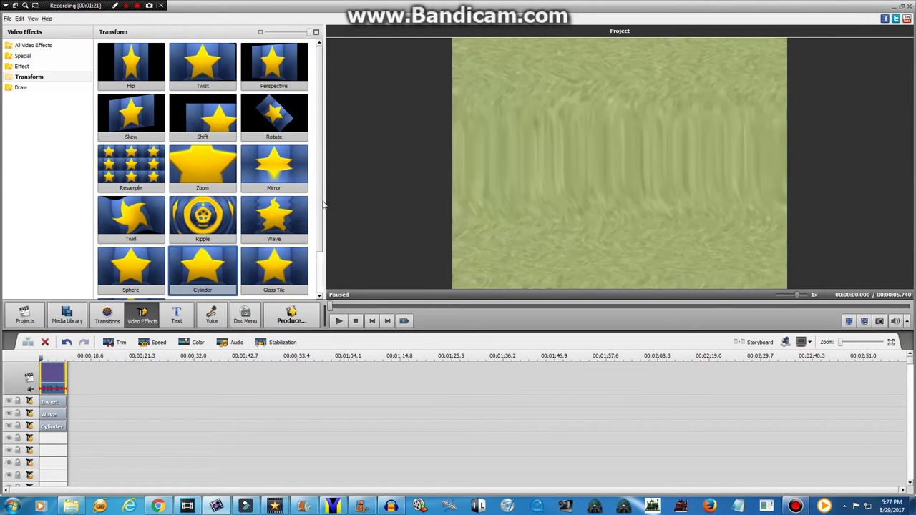
# Add the Sphere transform effect in the row below Cylinder and shorten it to the clip's length.
pyautogui.scroll(-1, 321, 204)
pyautogui.moveTo(158, 235); pyautogui.dragTo(43, 449)
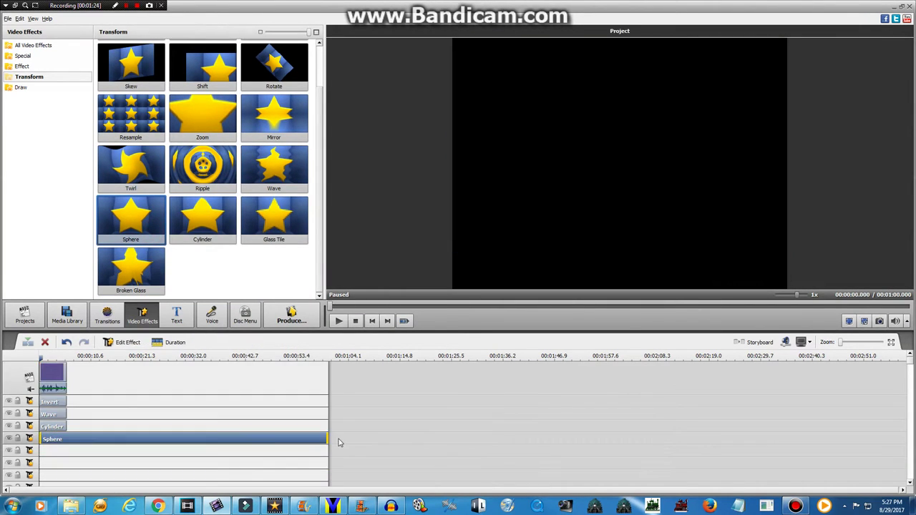
# Search YouTube for "ne vicious g major", open the (NE) n0leJ9ANOTk video and pause it to examine the effect's look.
pyautogui.click(158, 506)
pyautogui.click(129, 57)
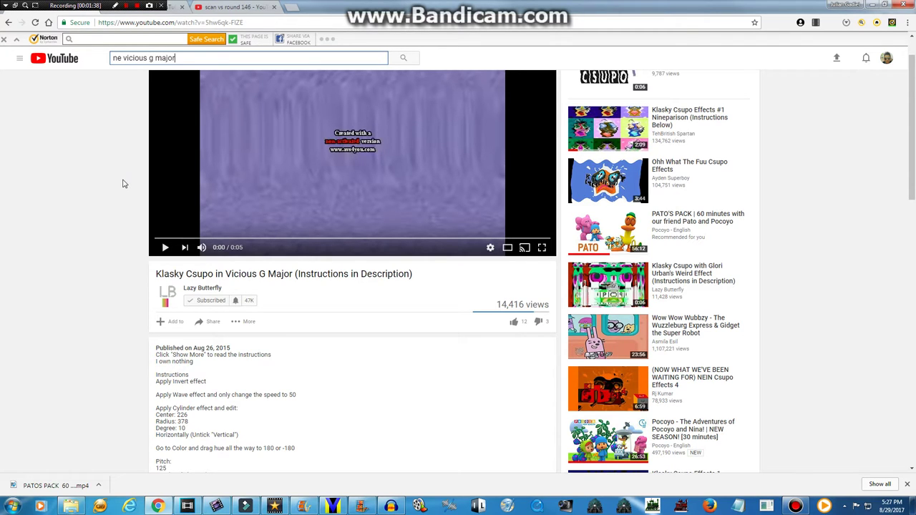
pyautogui.press('Return')
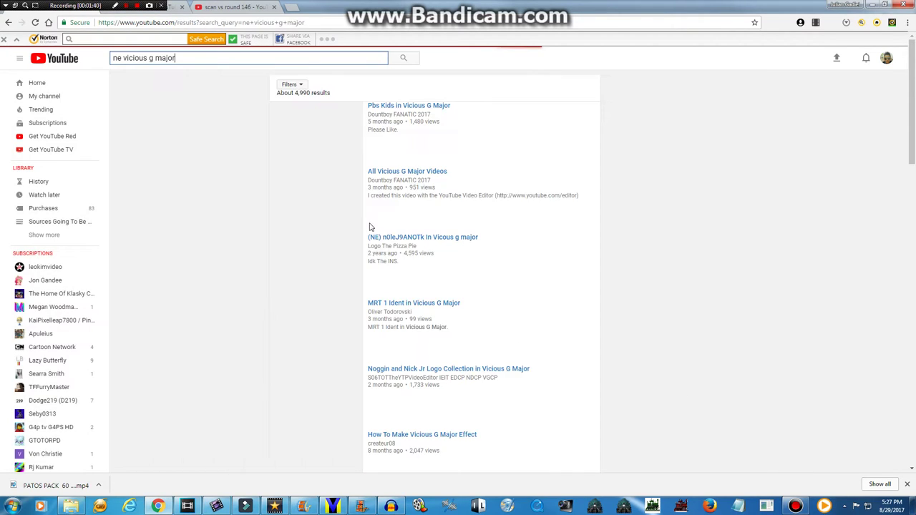
pyautogui.click(328, 261)
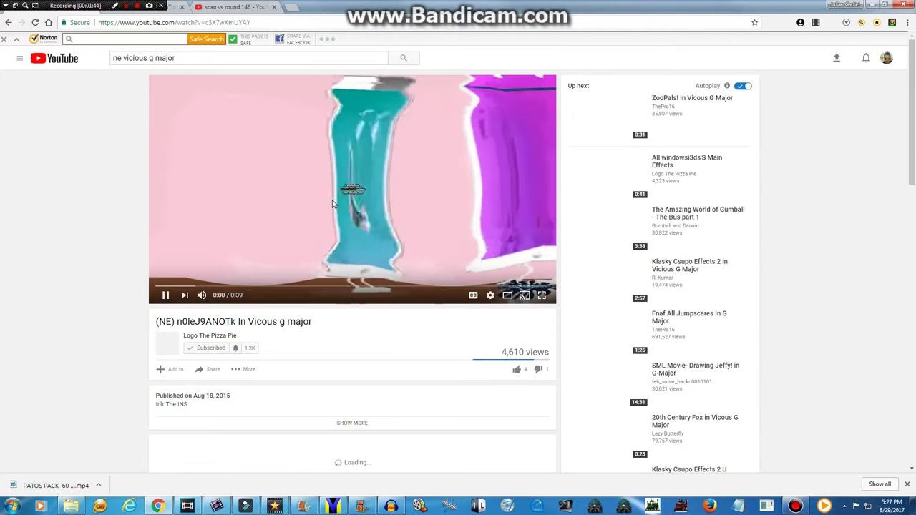
pyautogui.click(332, 204)
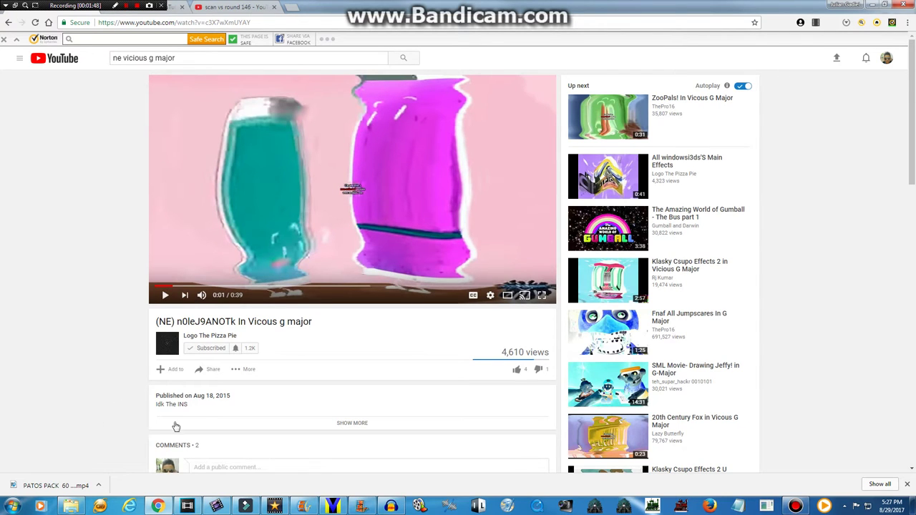
pyautogui.hotkey('alt', 'Tab')
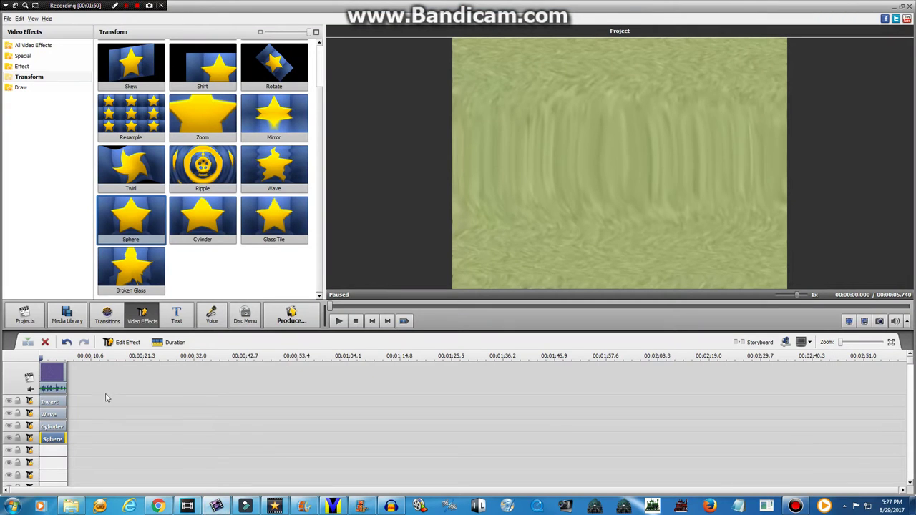
pyautogui.rightClick(49, 372)
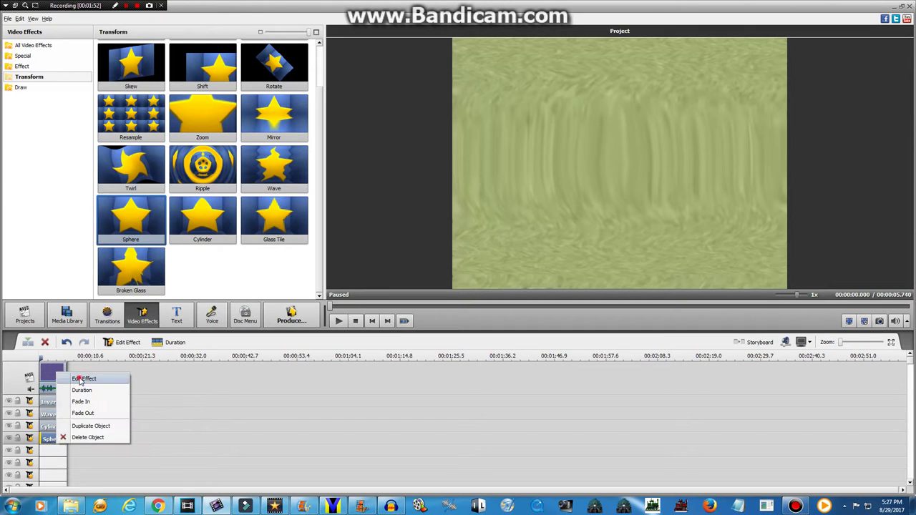
pyautogui.click(75, 377)
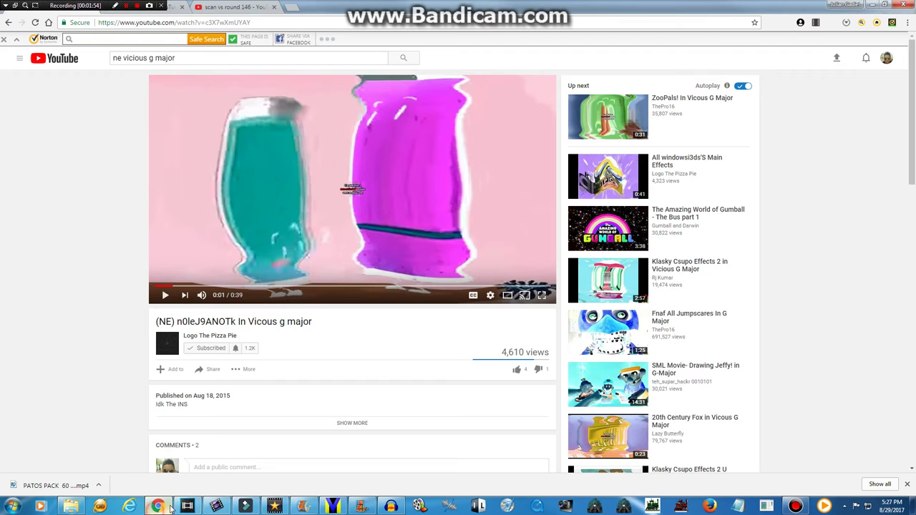
pyautogui.click(158, 506)
pyautogui.click(212, 507)
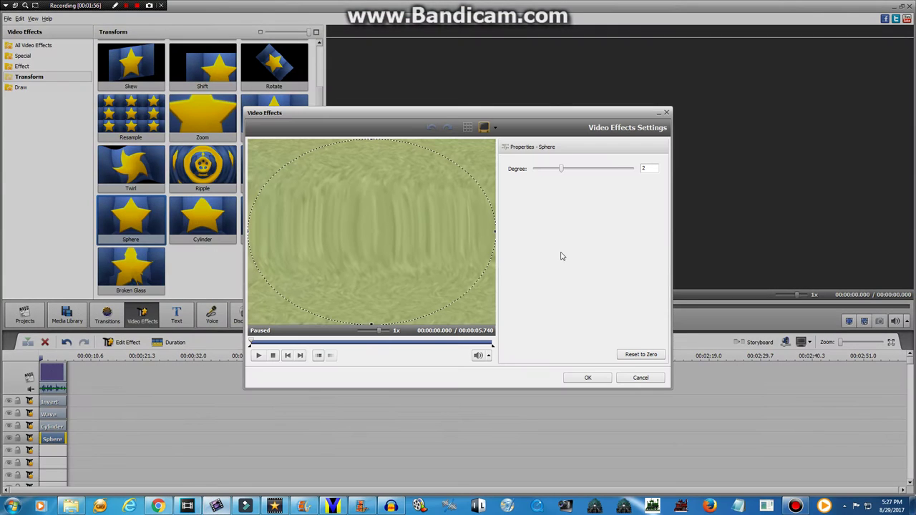
pyautogui.click(610, 169)
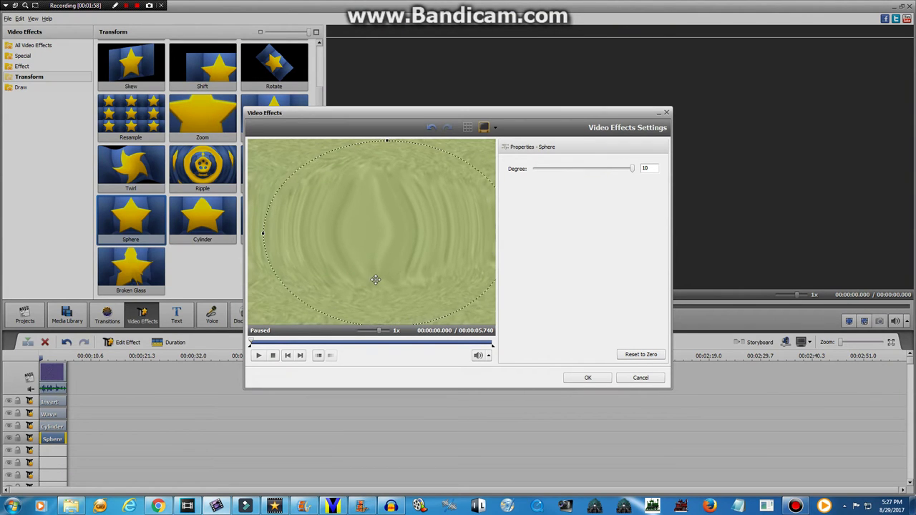
pyautogui.click(630, 377)
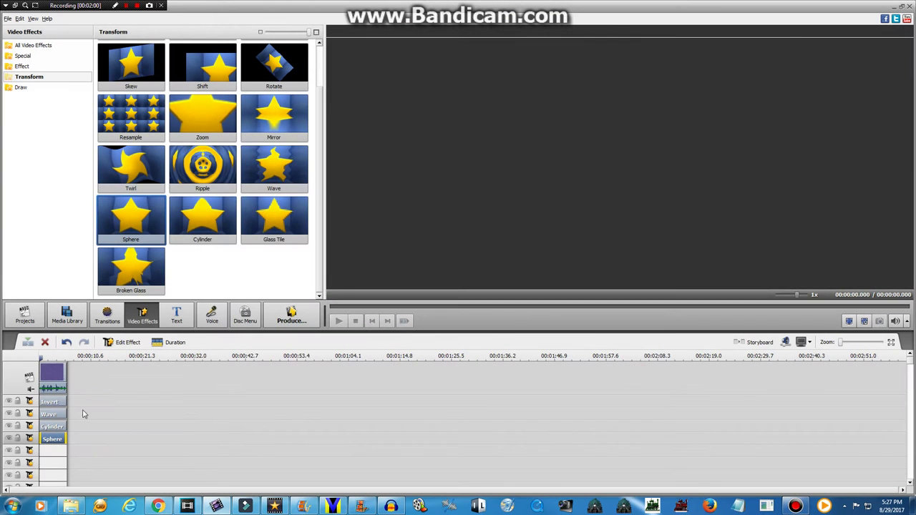
# Return to the (NE) n0leJ9ANOTk video on YouTube and examine several of its early moments to check the sphere distortion.
pyautogui.rightClick(61, 438)
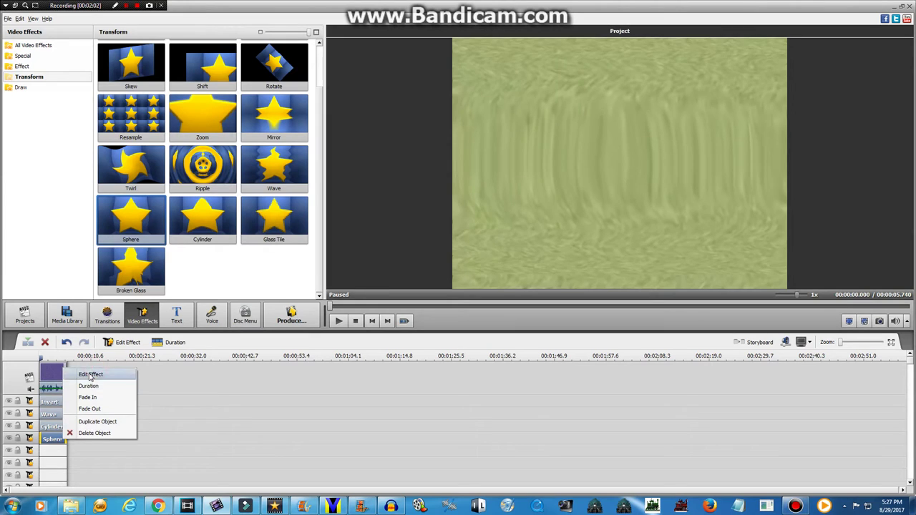
pyautogui.click(90, 375)
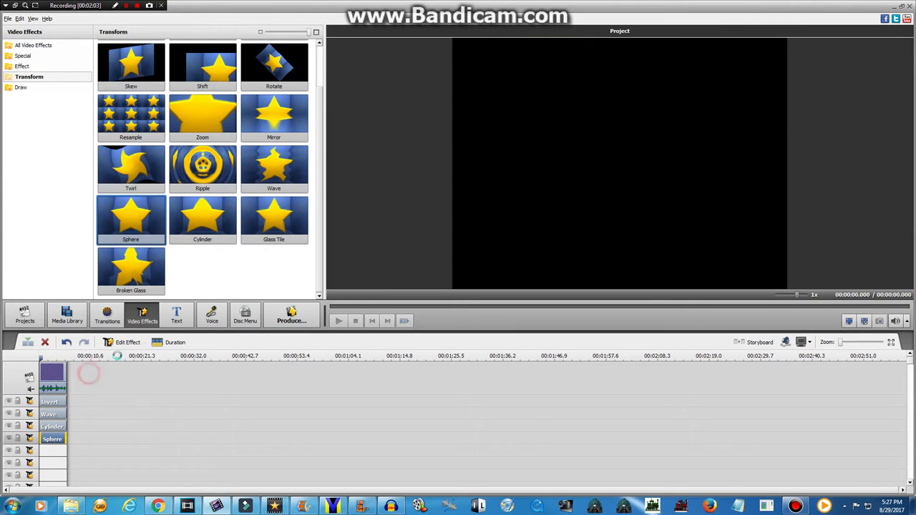
pyautogui.click(158, 508)
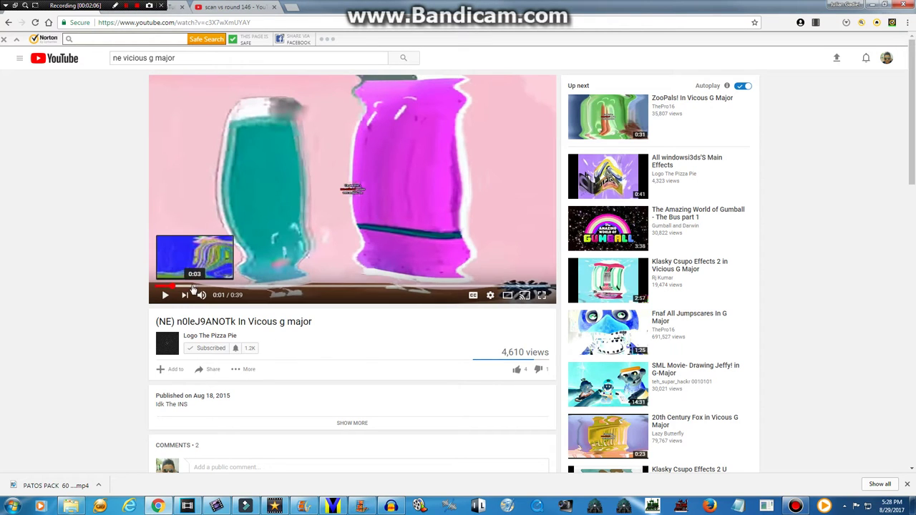
pyautogui.moveTo(192, 289); pyautogui.dragTo(119, 216)
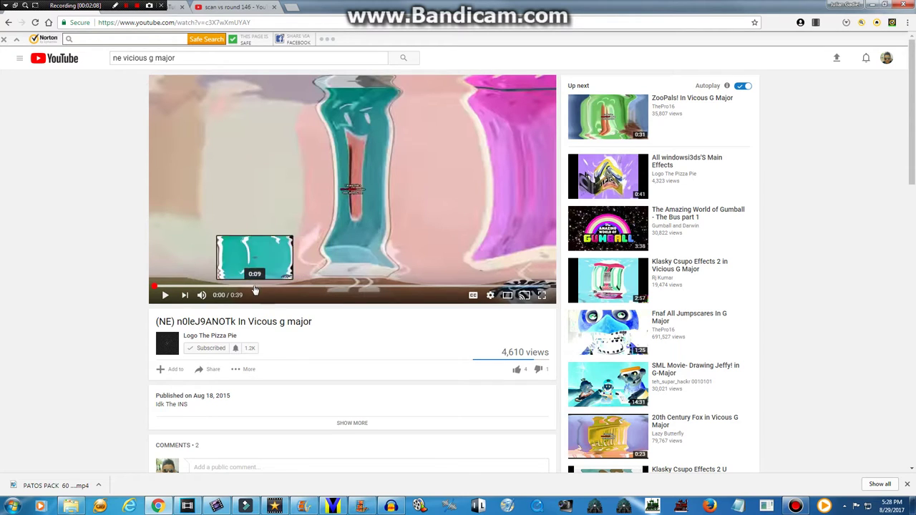
pyautogui.click(232, 287)
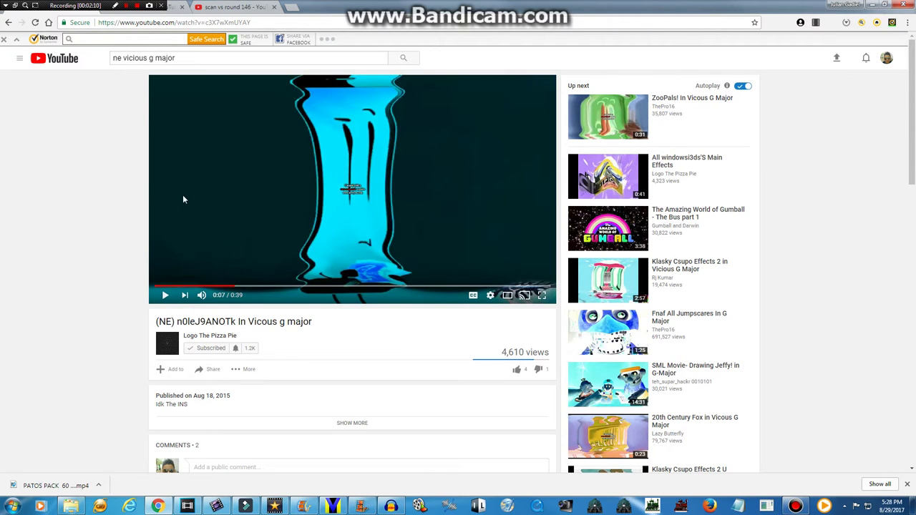
pyautogui.click(182, 287)
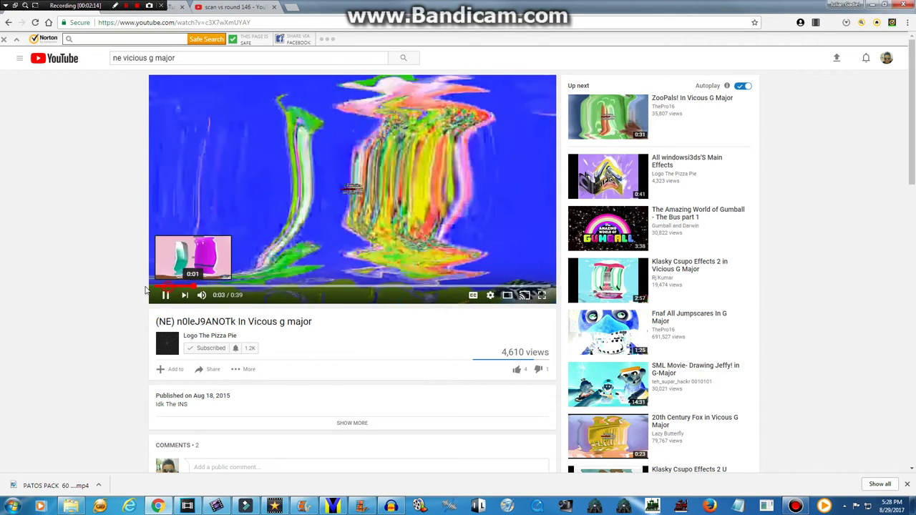
pyautogui.click(156, 287)
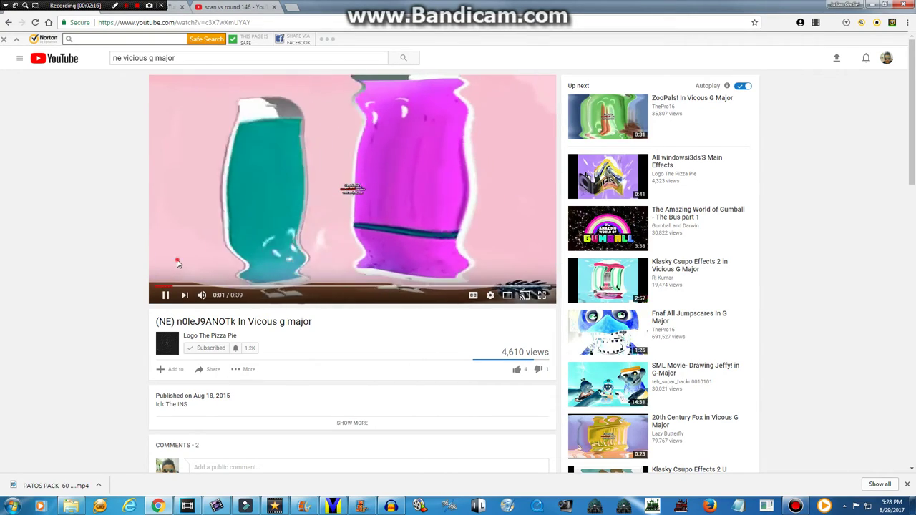
pyautogui.click(176, 262)
pyautogui.hotkey('alt', 'Tab')
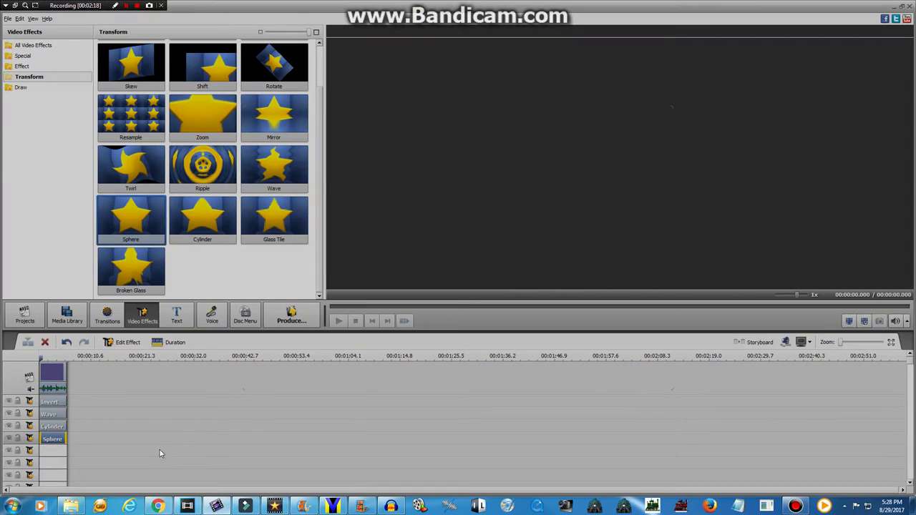
pyautogui.click(158, 506)
pyautogui.click(182, 272)
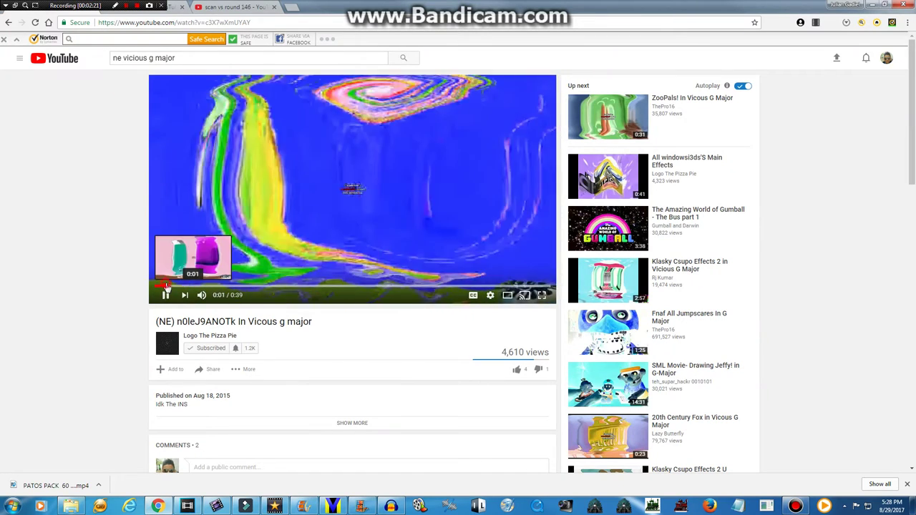
pyautogui.click(174, 285)
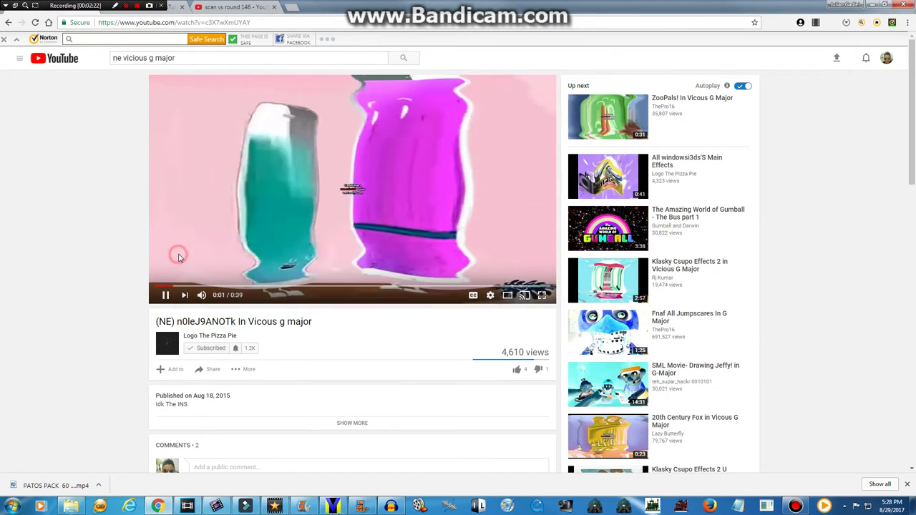
pyautogui.click(179, 257)
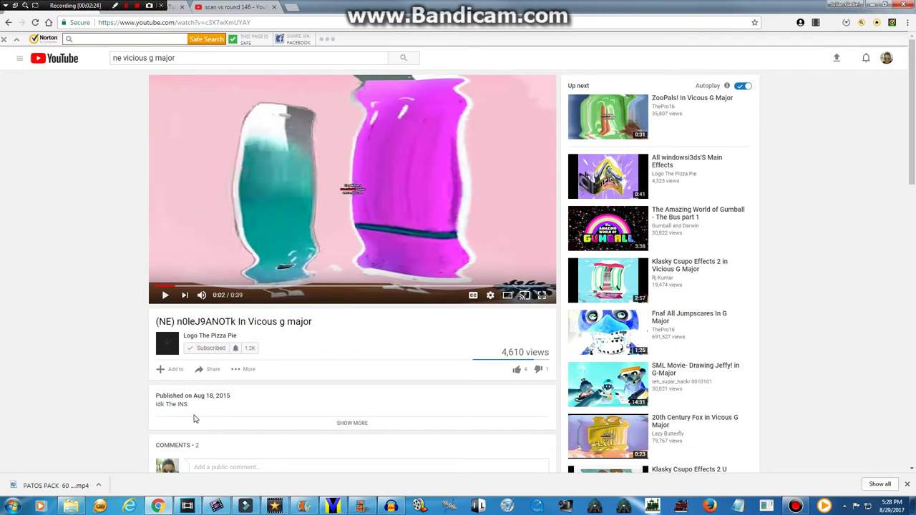
# Open the own comment on pitches under the video for editing and change its second pitch value to 155.
pyautogui.moveTo(216, 506)
pyautogui.scroll(-2, 145, 419)
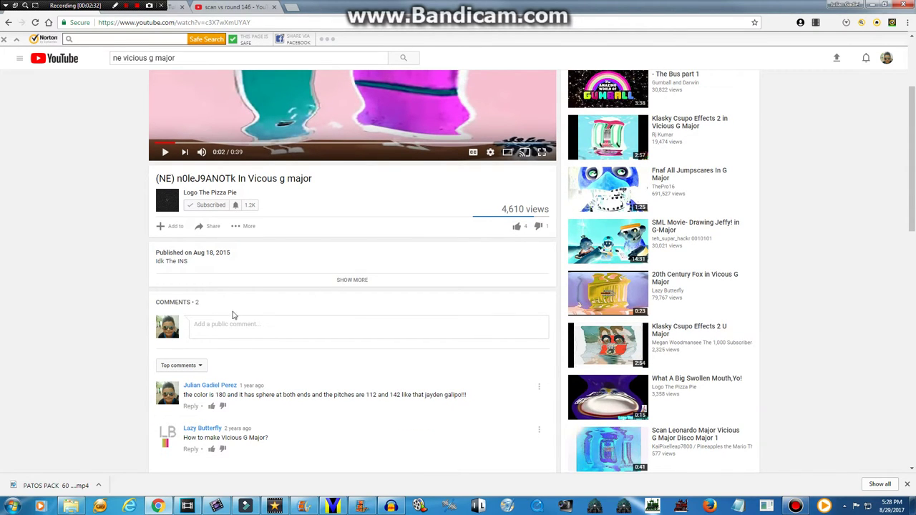
pyautogui.click(540, 392)
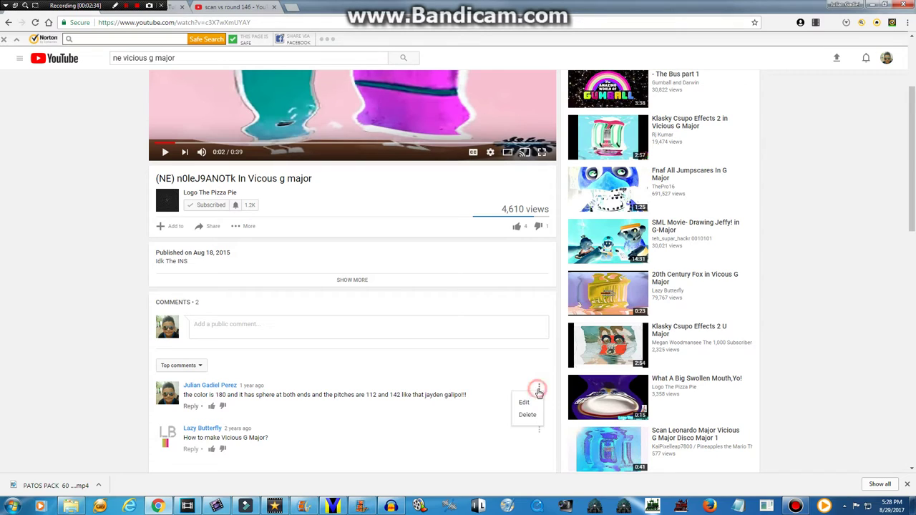
pyautogui.click(527, 403)
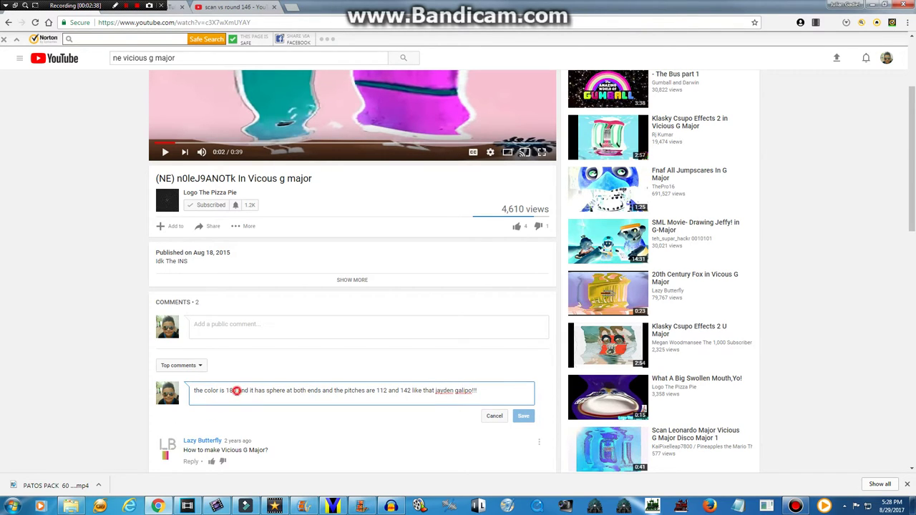
pyautogui.click(236, 391)
pyautogui.moveTo(411, 395); pyautogui.dragTo(405, 399)
pyautogui.write('55')
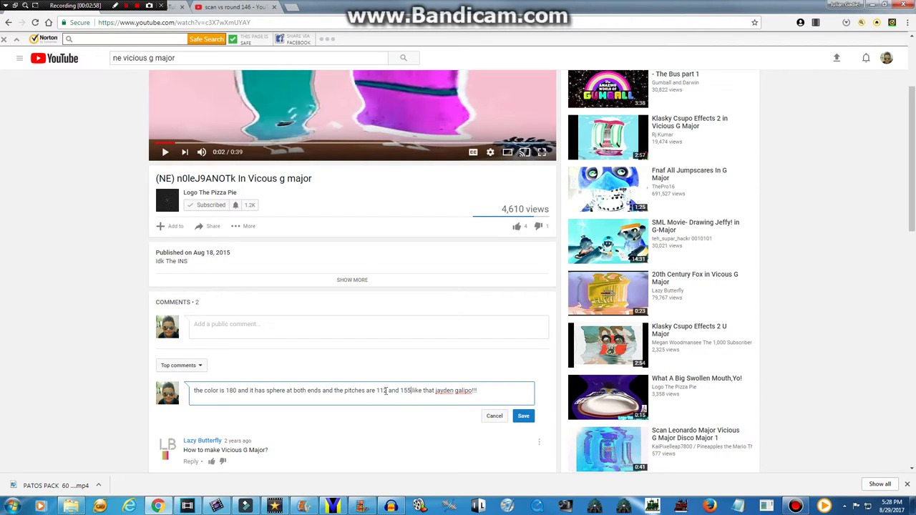
# Change the first pitch value in the comment to 138 and save the edited comment.
pyautogui.moveTo(388, 391); pyautogui.dragTo(379, 391)
pyautogui.write('1')
pyautogui.press('BackSpace')
pyautogui.write('38')
pyautogui.click(523, 416)
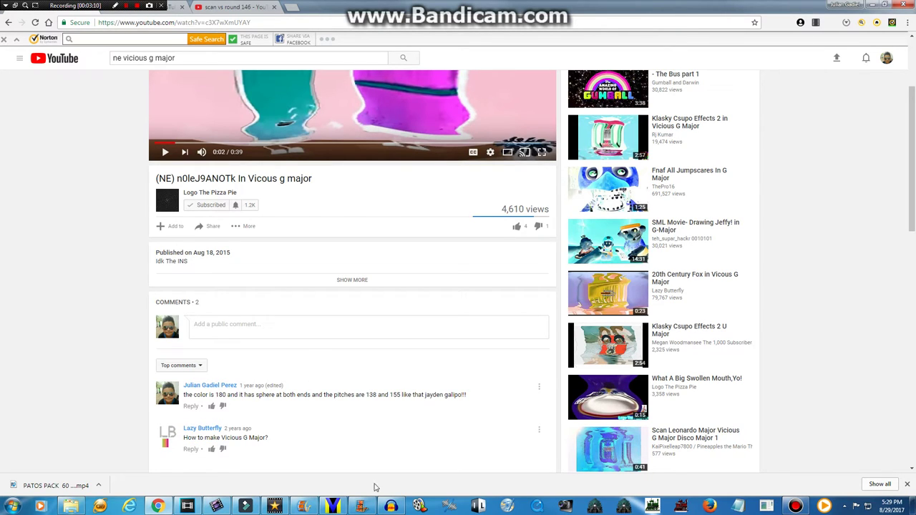
# In the video editor, set the Sphere effect's degree to 10, narrow its ellipse to the right half of the frame, and apply the settings.
pyautogui.click(216, 506)
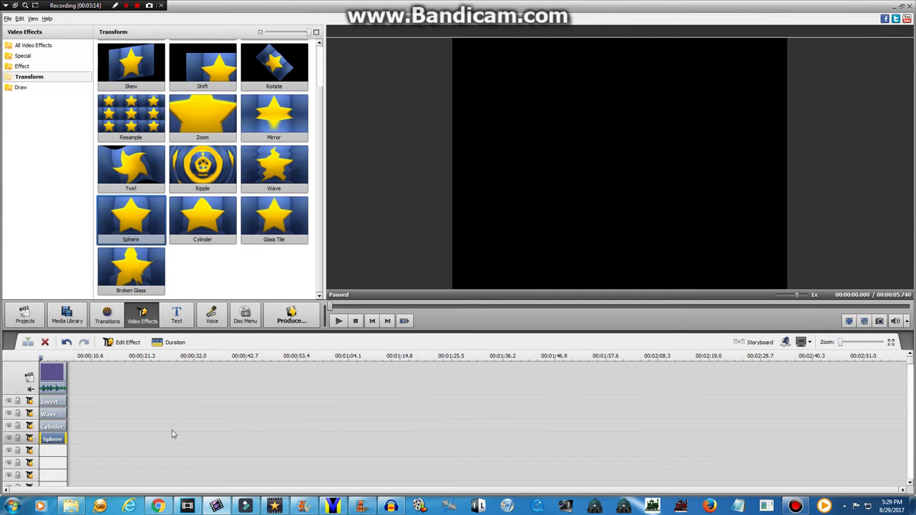
pyautogui.rightClick(55, 437)
pyautogui.click(80, 393)
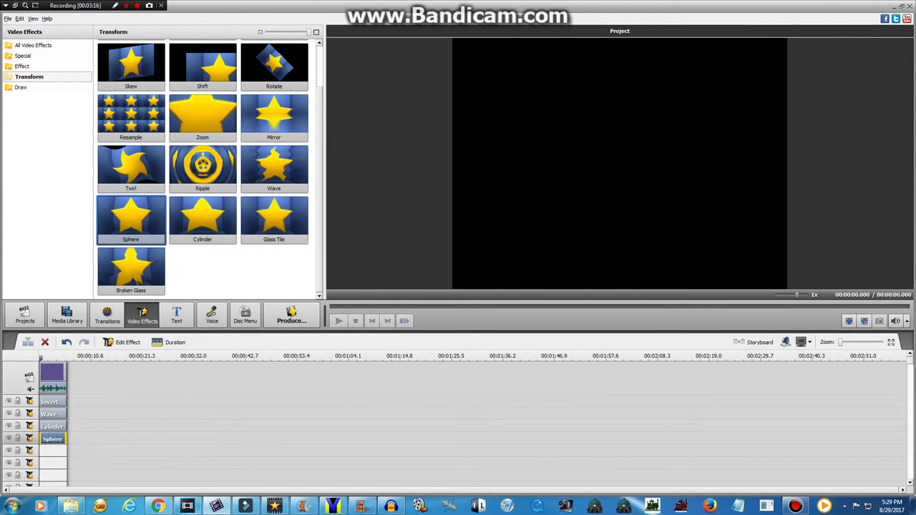
pyautogui.click(157, 506)
pyautogui.scroll(2, 313, 246)
pyautogui.scroll(-3, 312, 258)
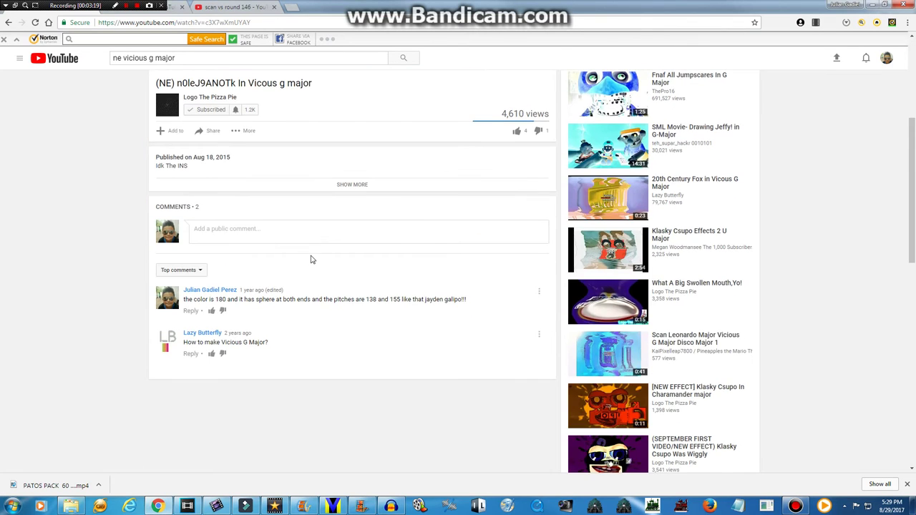
pyautogui.scroll(3, 301, 268)
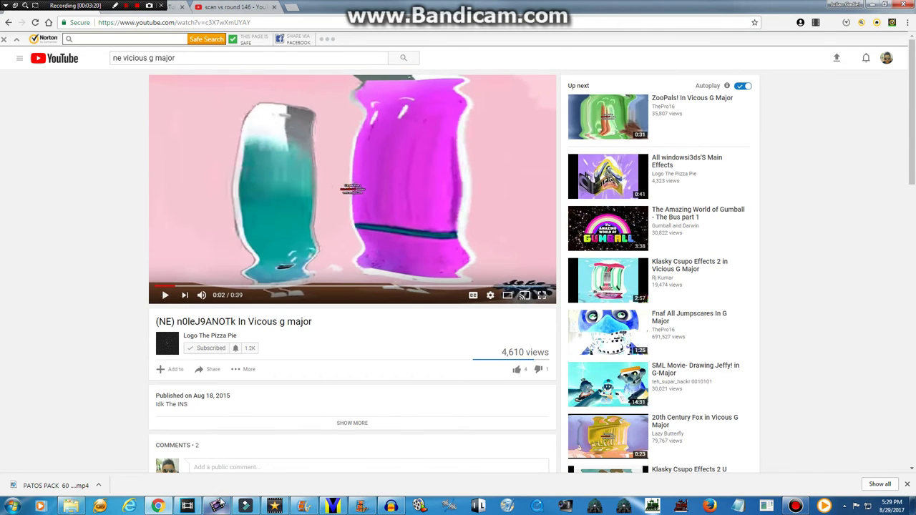
pyautogui.click(216, 505)
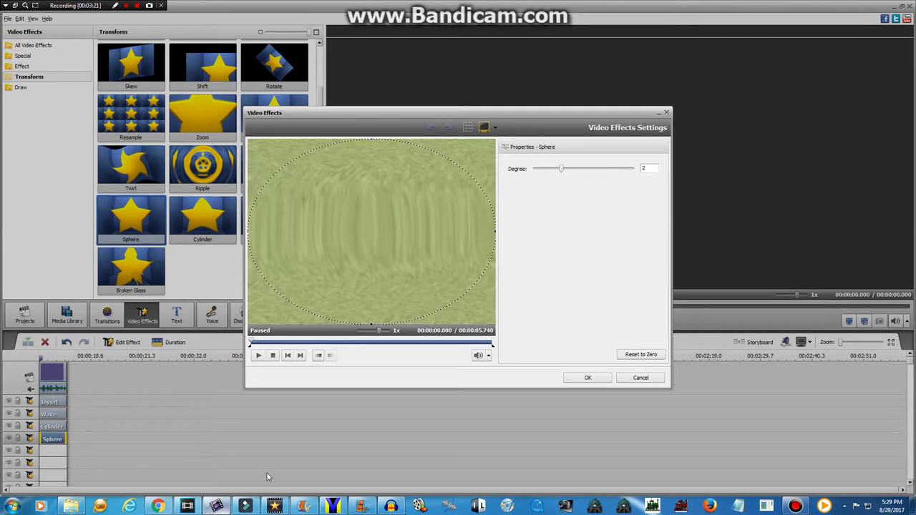
pyautogui.click(572, 169)
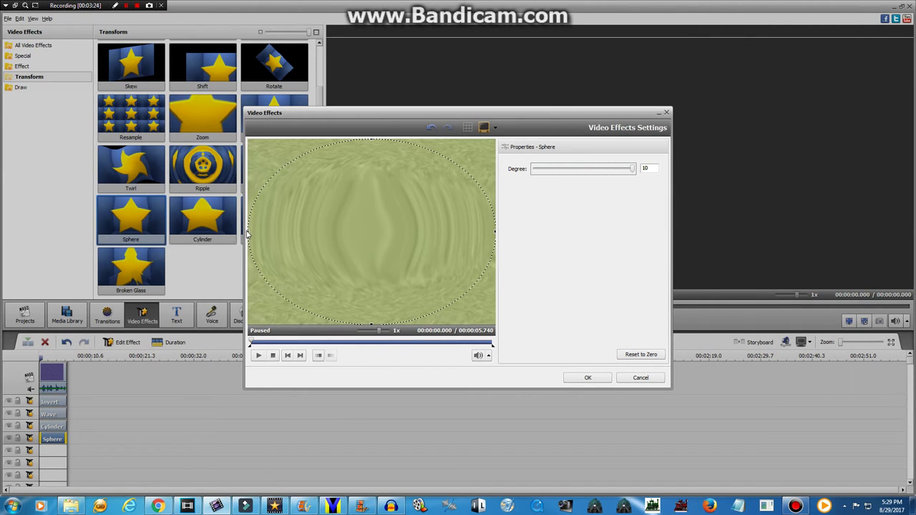
pyautogui.moveTo(249, 230); pyautogui.dragTo(376, 231)
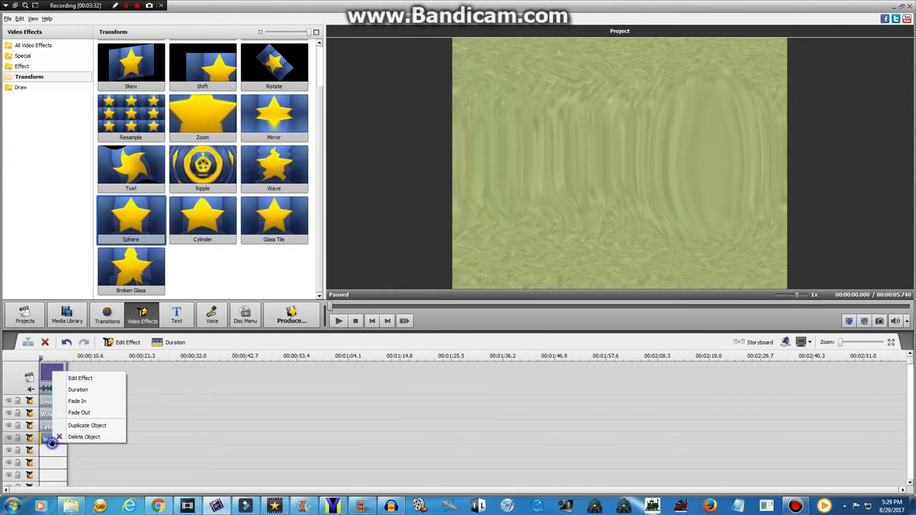
# Duplicate the Sphere effect and place the copy in the row directly below the original, aligned with the clip.
pyautogui.rightClick(51, 440)
pyautogui.click(87, 427)
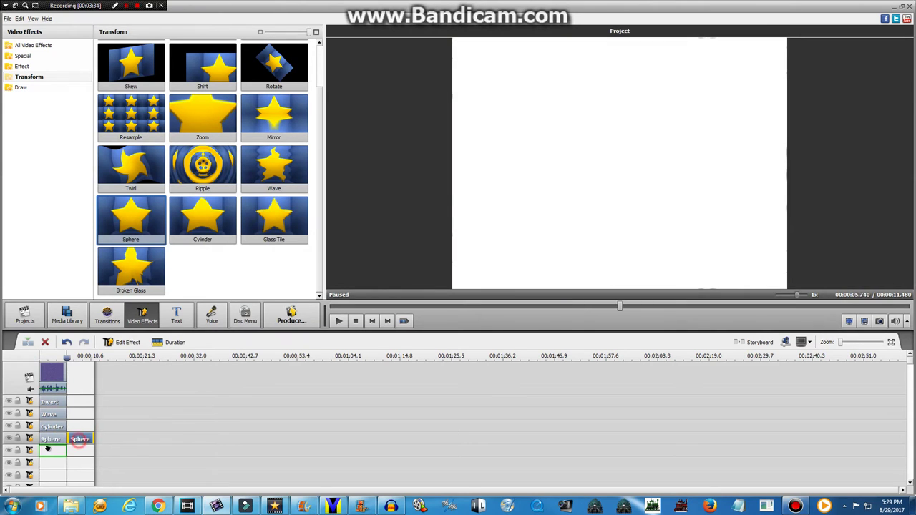
pyautogui.rightClick(68, 372)
pyautogui.click(66, 383)
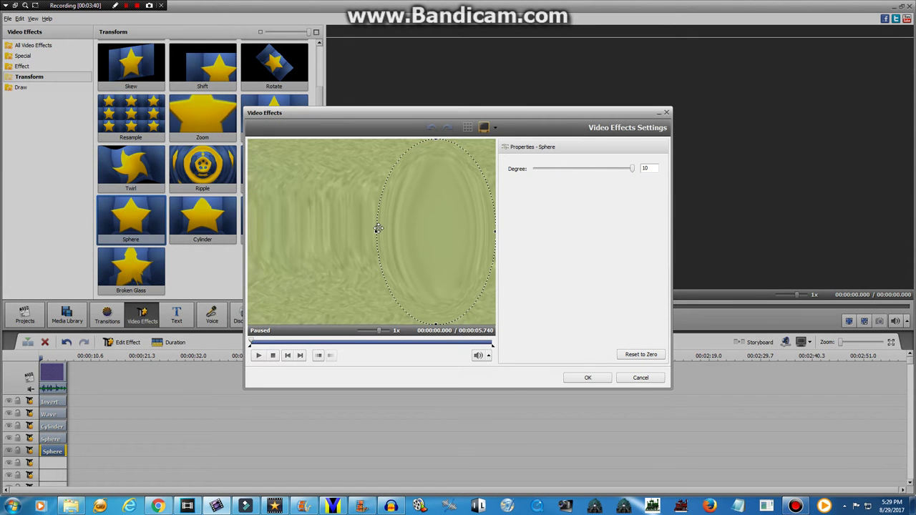
pyautogui.moveTo(376, 231); pyautogui.dragTo(248, 232)
pyautogui.click(492, 231)
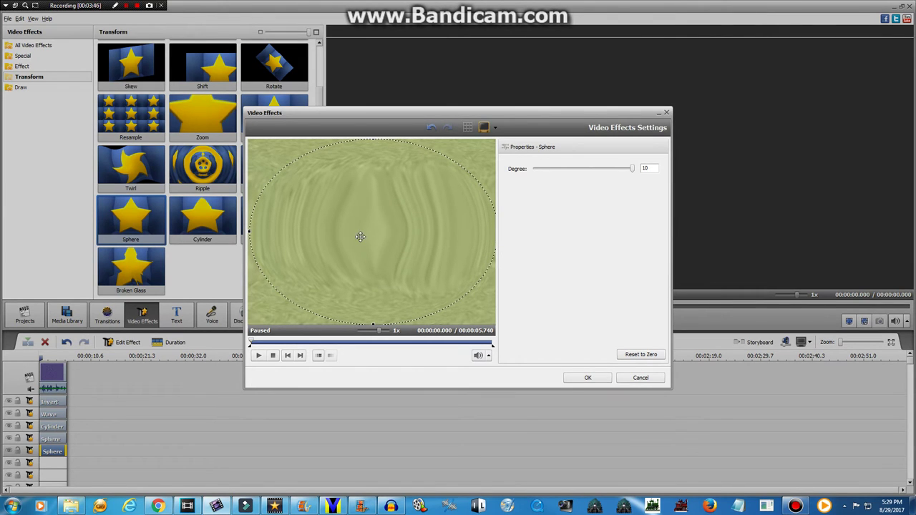
pyautogui.click(250, 231)
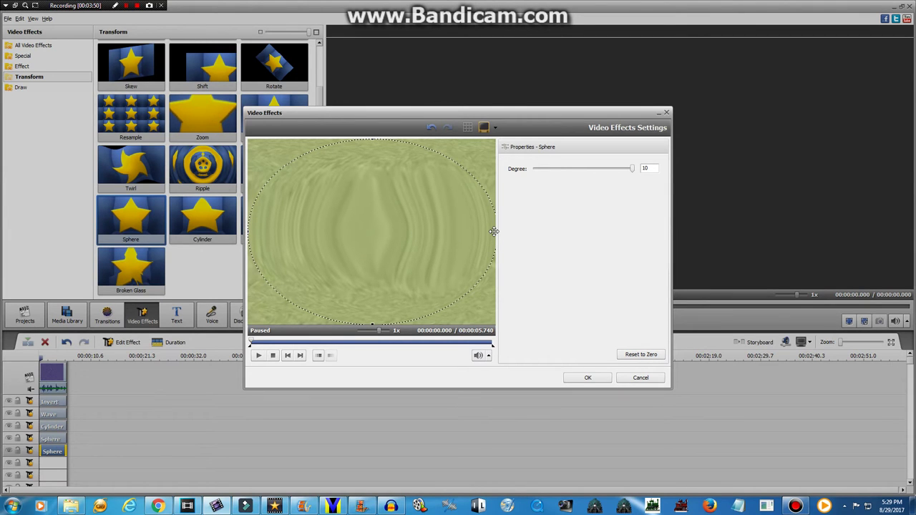
pyautogui.moveTo(493, 231); pyautogui.dragTo(453, 230)
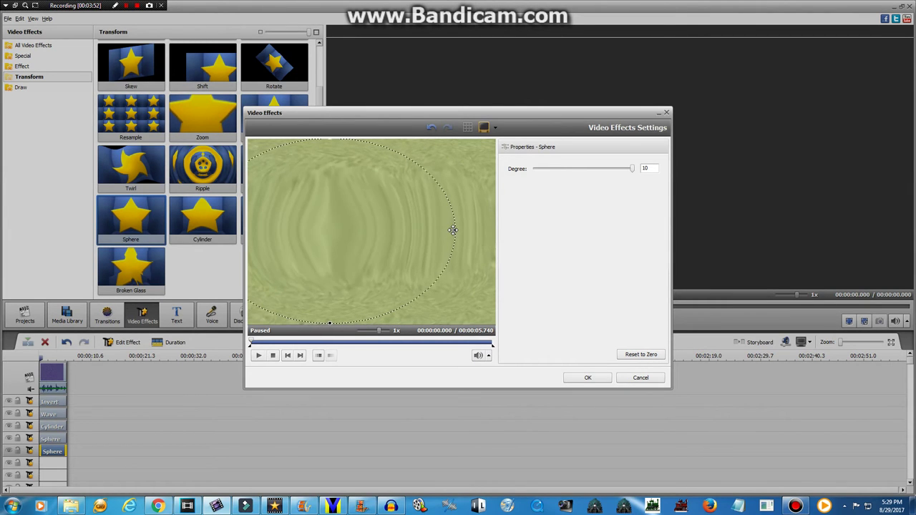
pyautogui.click(640, 377)
# Open the settings of the duplicated Sphere effect, reshape its ellipse to cover only the left side of the frame, and apply them.
pyautogui.rightClick(63, 451)
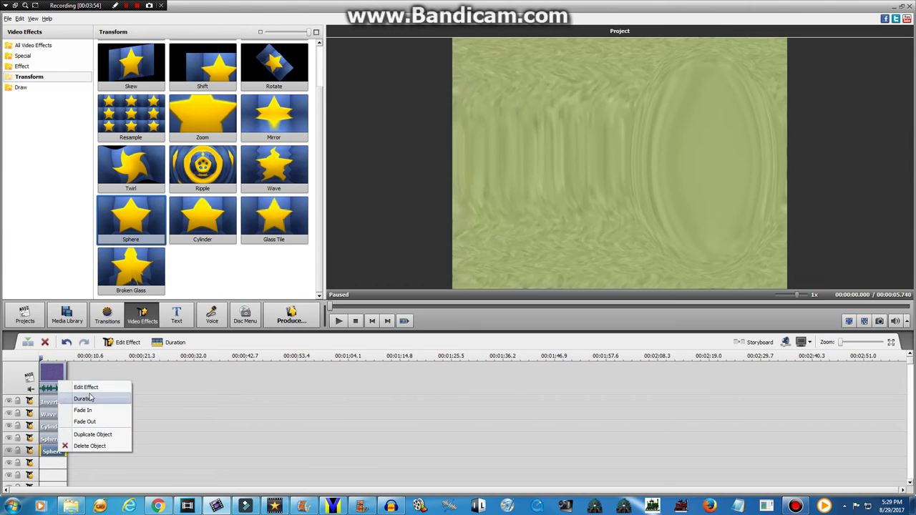
pyautogui.click(92, 387)
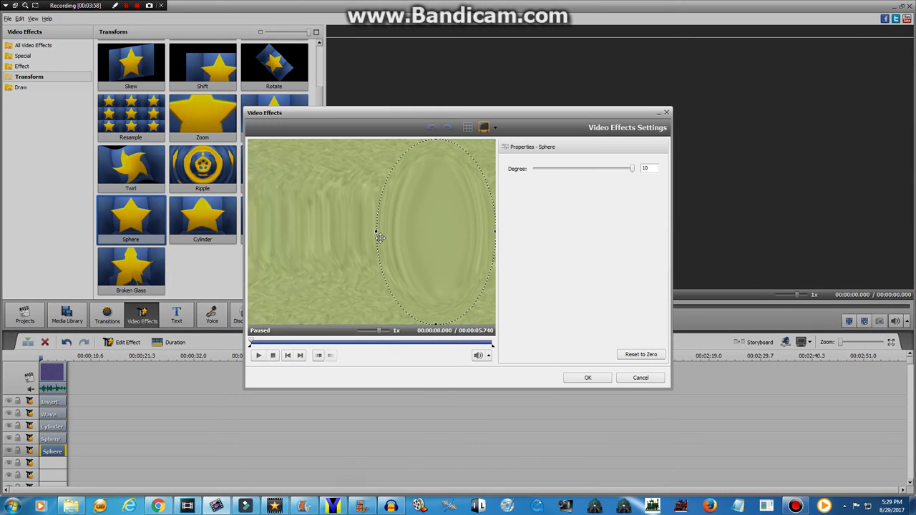
pyautogui.moveTo(376, 232); pyautogui.dragTo(249, 232)
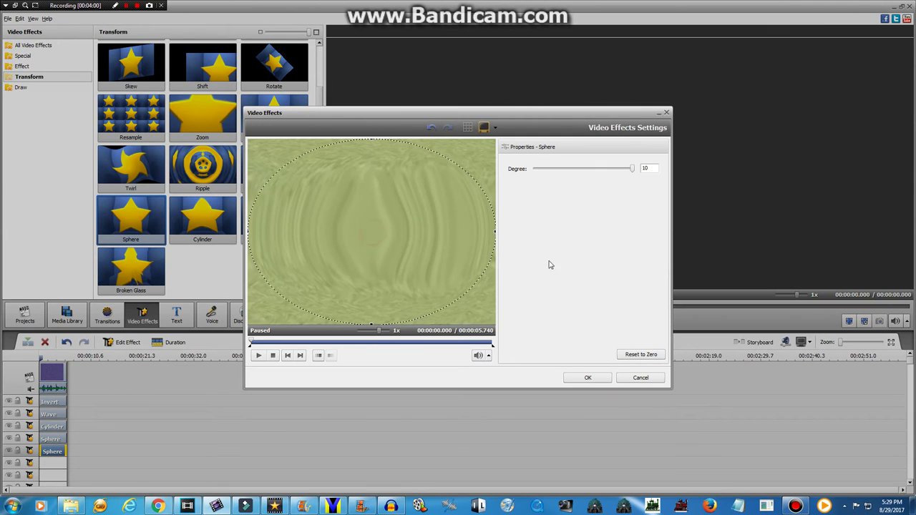
pyautogui.moveTo(493, 231); pyautogui.dragTo(346, 252)
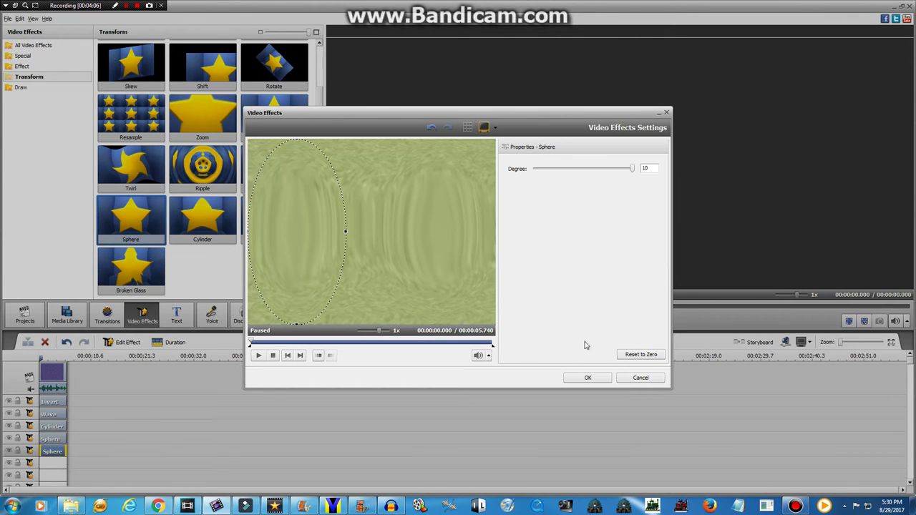
pyautogui.moveTo(346, 231); pyautogui.dragTo(349, 233)
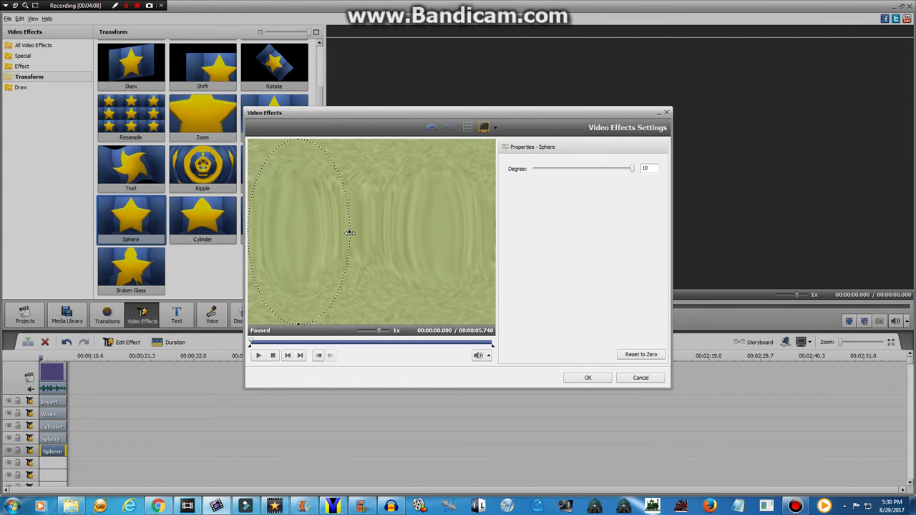
pyautogui.click(587, 378)
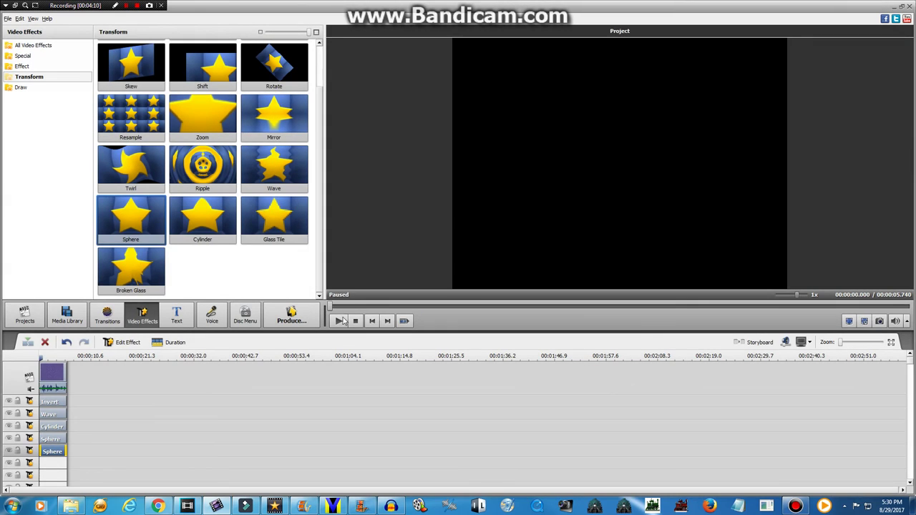
# Open the color correction settings of the Klasky Csupo Robot Logo video clip, raise its hue, and apply the change.
pyautogui.rightClick(56, 372)
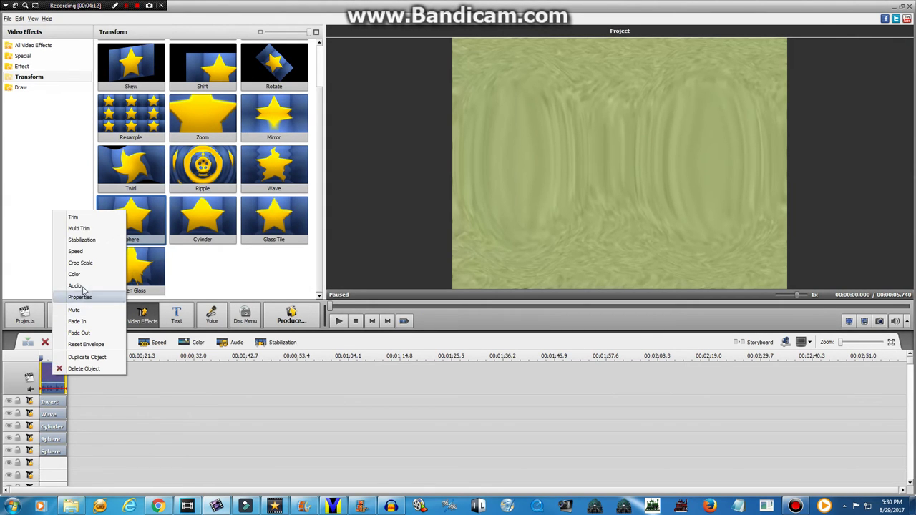
pyautogui.click(117, 276)
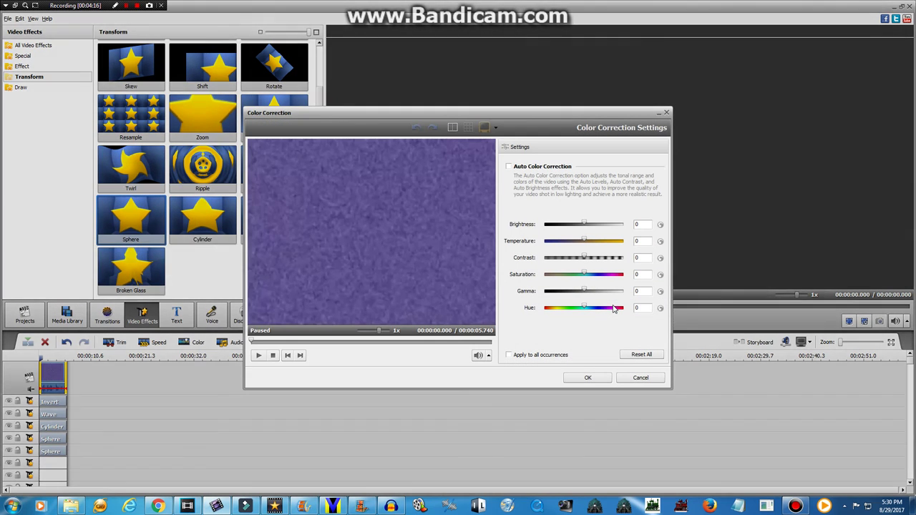
pyautogui.click(608, 306)
pyautogui.click(587, 379)
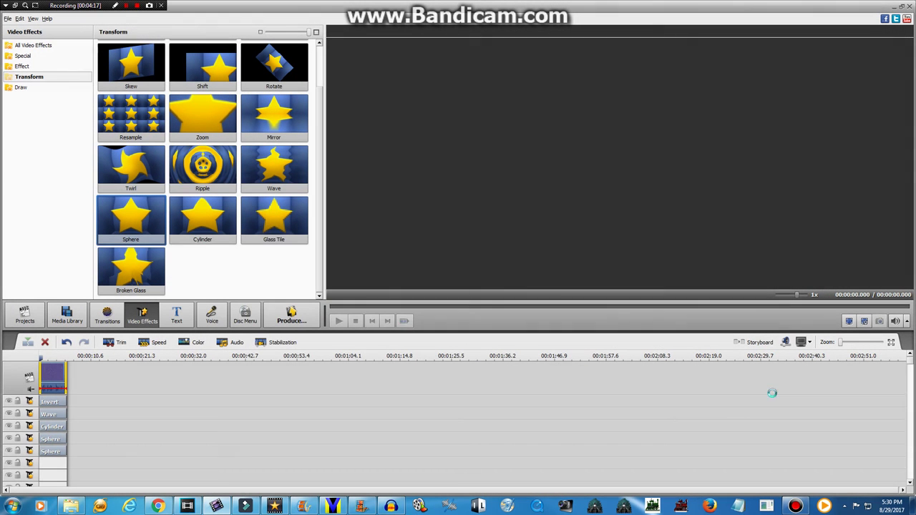
# Enable Pitch Shift in the video clip's audio correction settings, raise its rate, and apply the settings.
pyautogui.rightClick(43, 387)
pyautogui.click(79, 294)
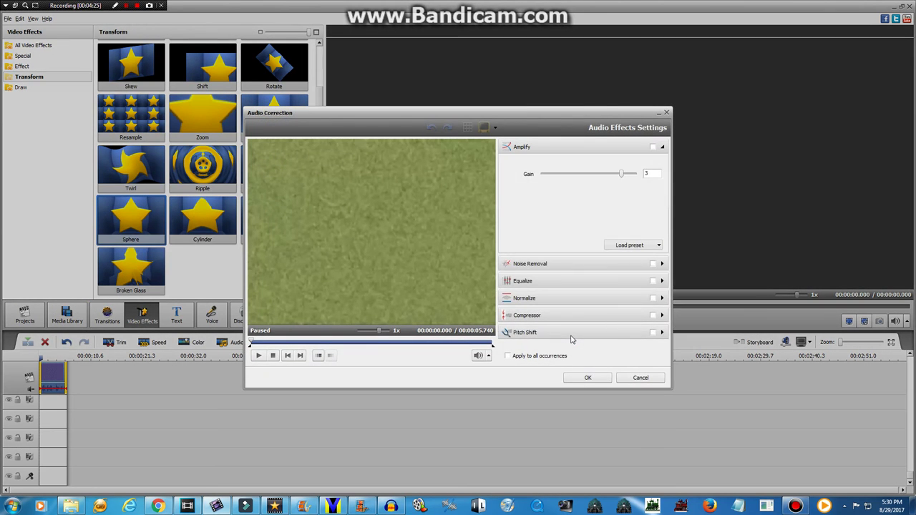
pyautogui.click(568, 336)
pyautogui.moveTo(589, 262); pyautogui.dragTo(598, 265)
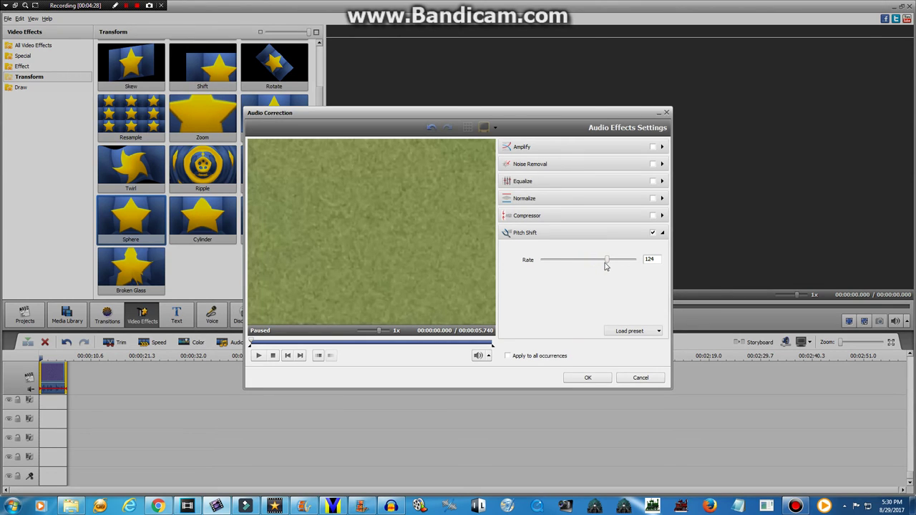
pyautogui.moveTo(606, 266)
pyautogui.mouseDown()
pyautogui.moveTo(585, 270)
pyautogui.moveTo(605, 271)
pyautogui.mouseUp()
pyautogui.click(589, 379)
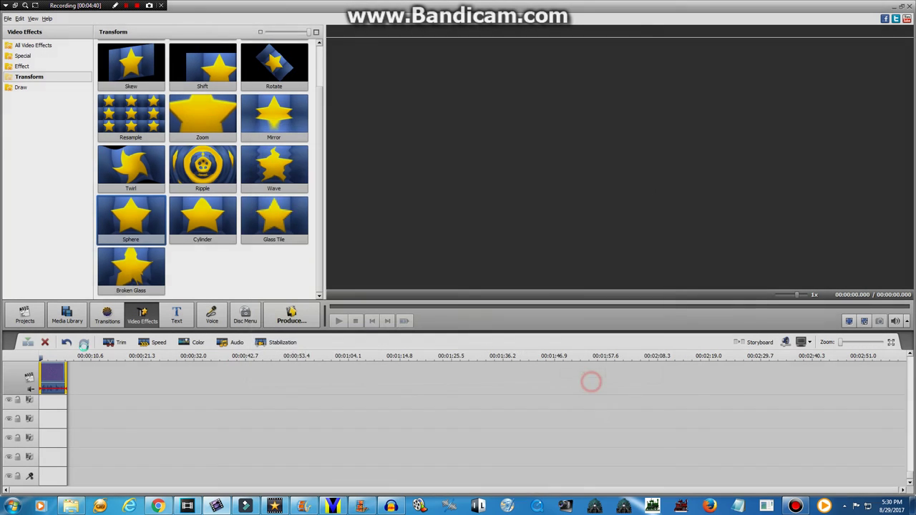
# Add the Klasky Csupo Robot Logo clip from the media library to the lowest audio row, beneath the video clip.
pyautogui.click(67, 315)
pyautogui.moveTo(133, 85); pyautogui.dragTo(54, 458)
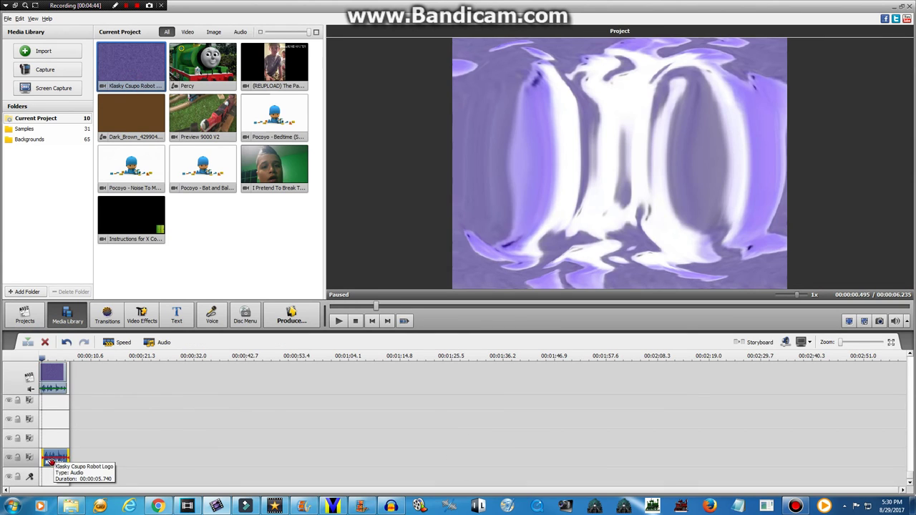
# Enable Pitch Shift on the added audio clip at a rate of 155, apply it, and play back the project.
pyautogui.rightClick(53, 459)
pyautogui.click(72, 374)
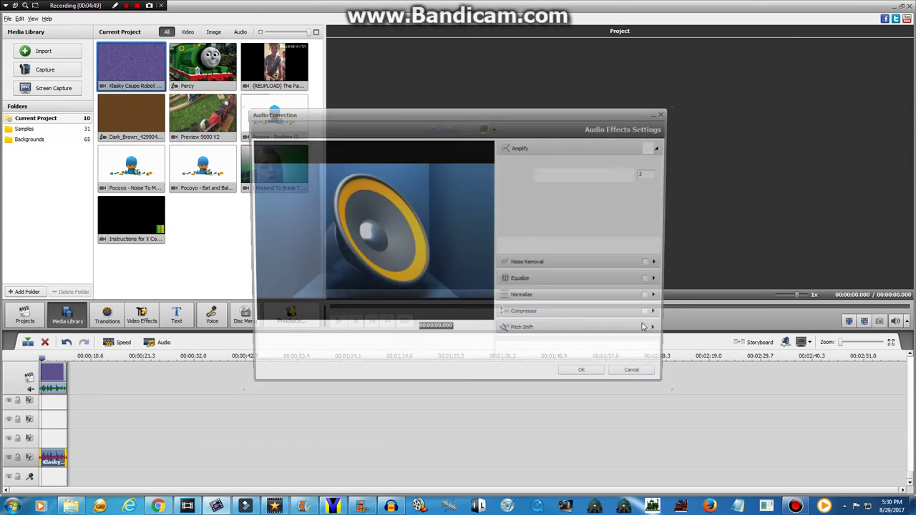
pyautogui.click(630, 311)
pyautogui.click(612, 259)
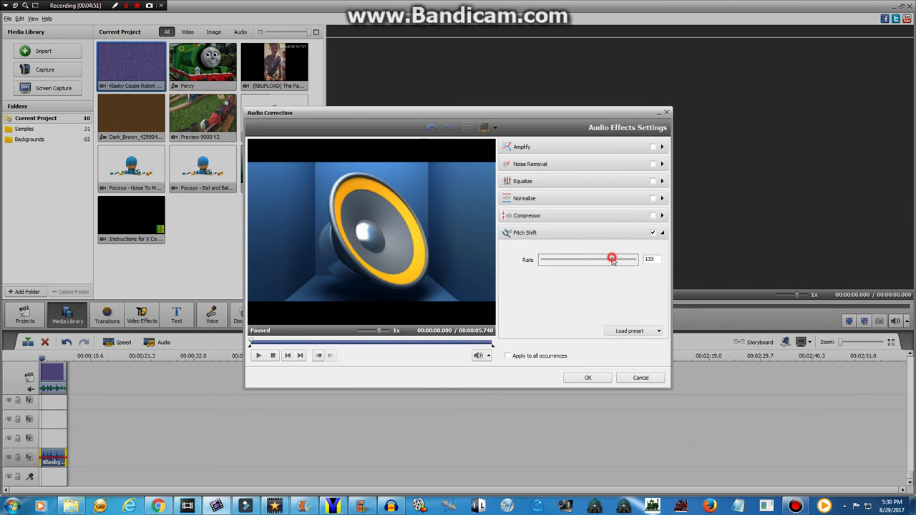
pyautogui.moveTo(612, 260); pyautogui.dragTo(619, 261)
pyautogui.moveTo(628, 271); pyautogui.dragTo(629, 272)
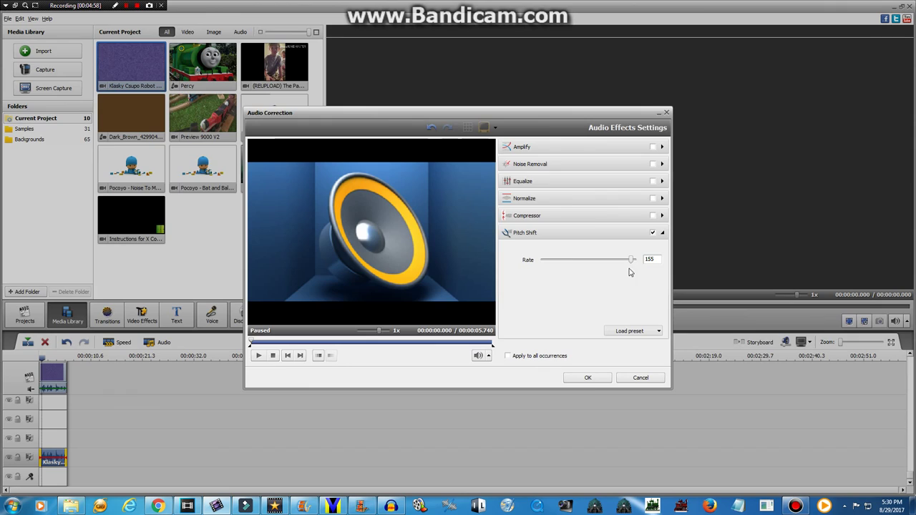
pyautogui.click(588, 377)
pyautogui.click(338, 320)
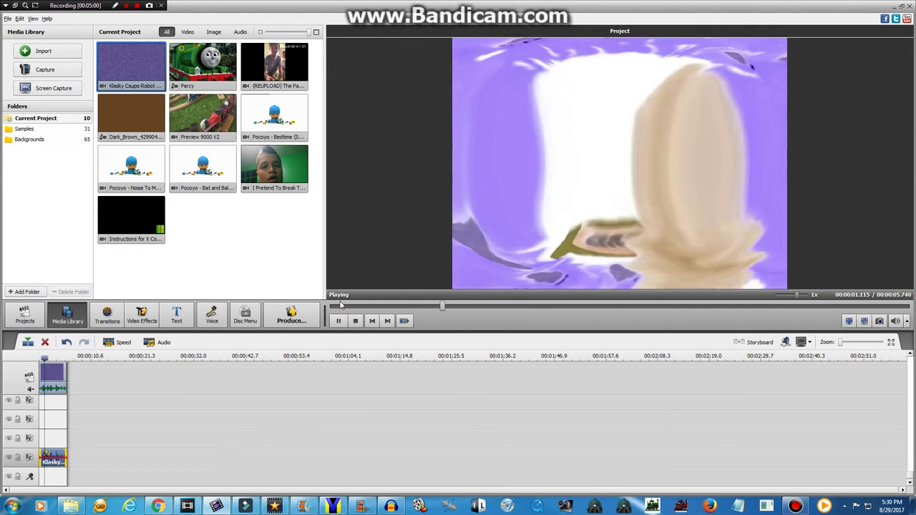